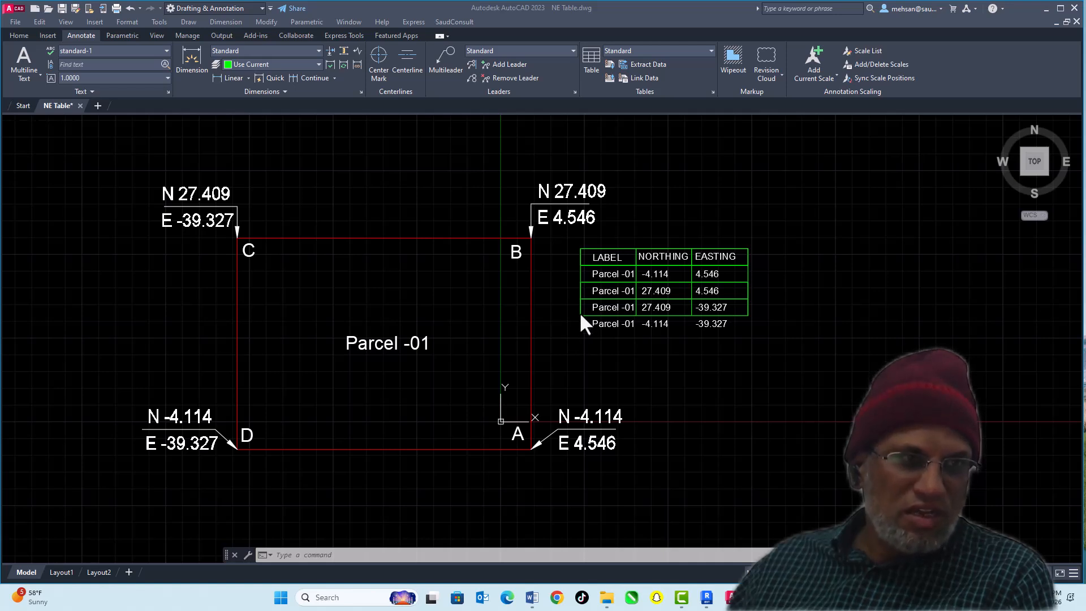
- Erase all coordinate rows of the existing table, keeping only the LABEL, NORTHING and EASTING header
{"action": "left_click", "coordinate": [769, 270]}
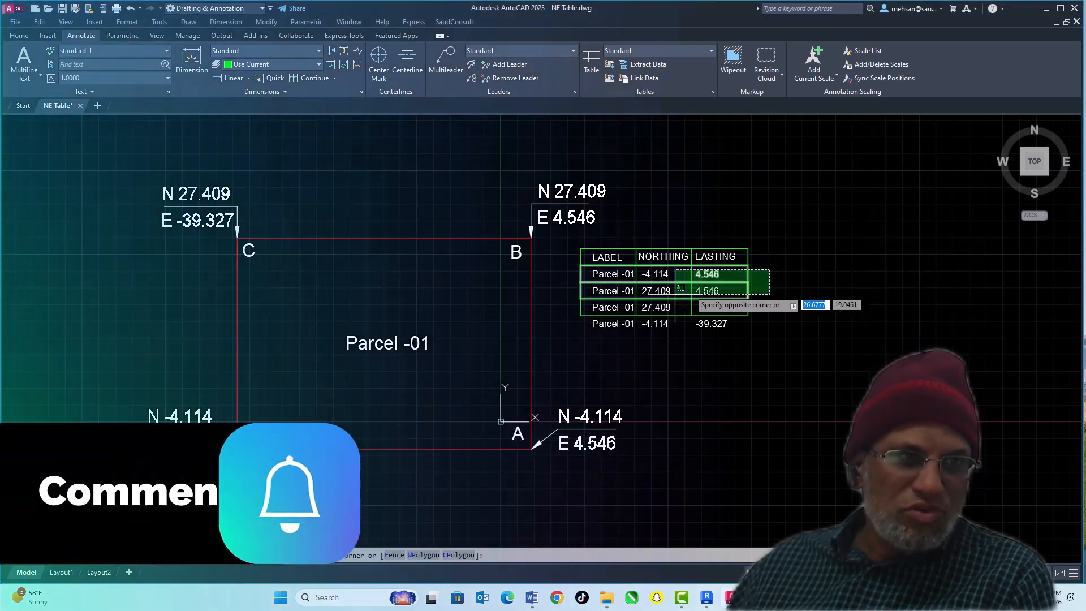
{"action": "left_click", "coordinate": [706, 279]}
{"action": "key", "text": "Delete"}
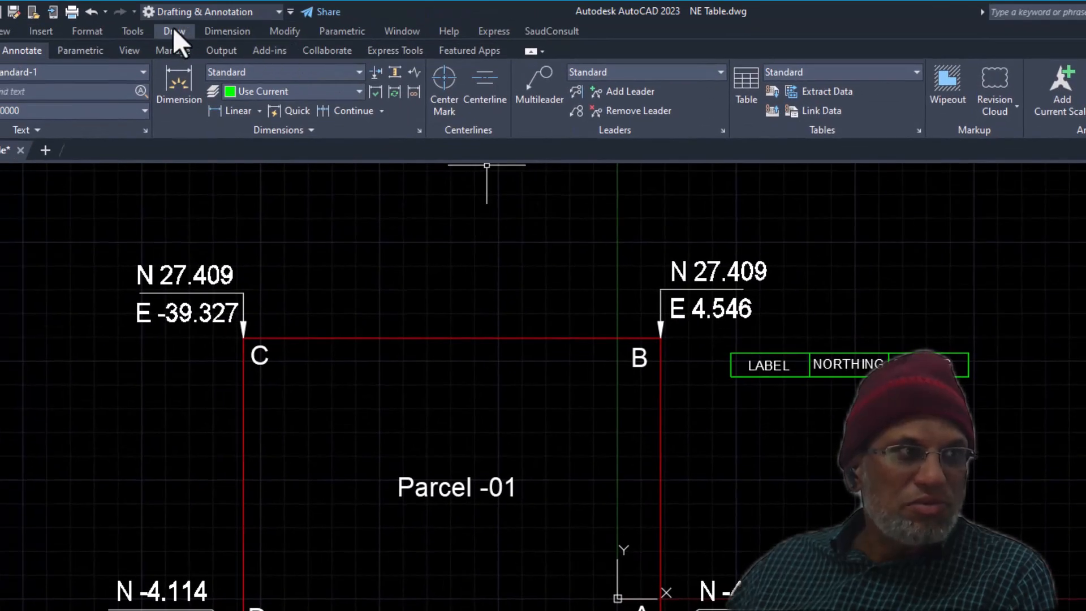
- Load the AutoLISP file NETable.LSP from the NE Table folder inside Autolisp Programs and dismiss its startup message
{"action": "left_click", "coordinate": [174, 31]}
{"action": "mouse_move", "coordinate": [136, 33]}
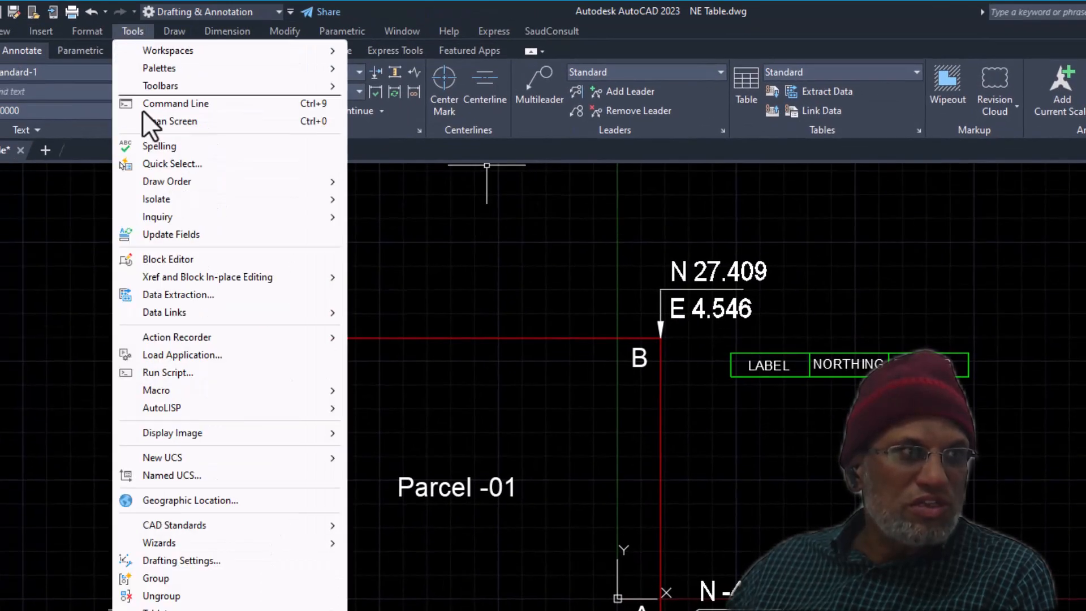
{"action": "mouse_move", "coordinate": [172, 406]}
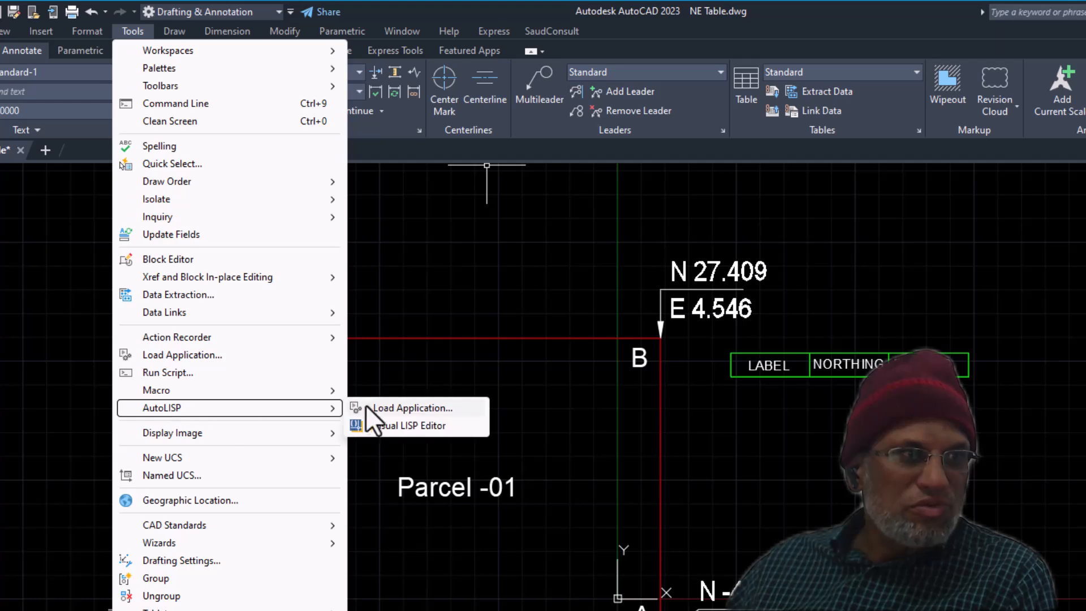
{"action": "left_click", "coordinate": [403, 409]}
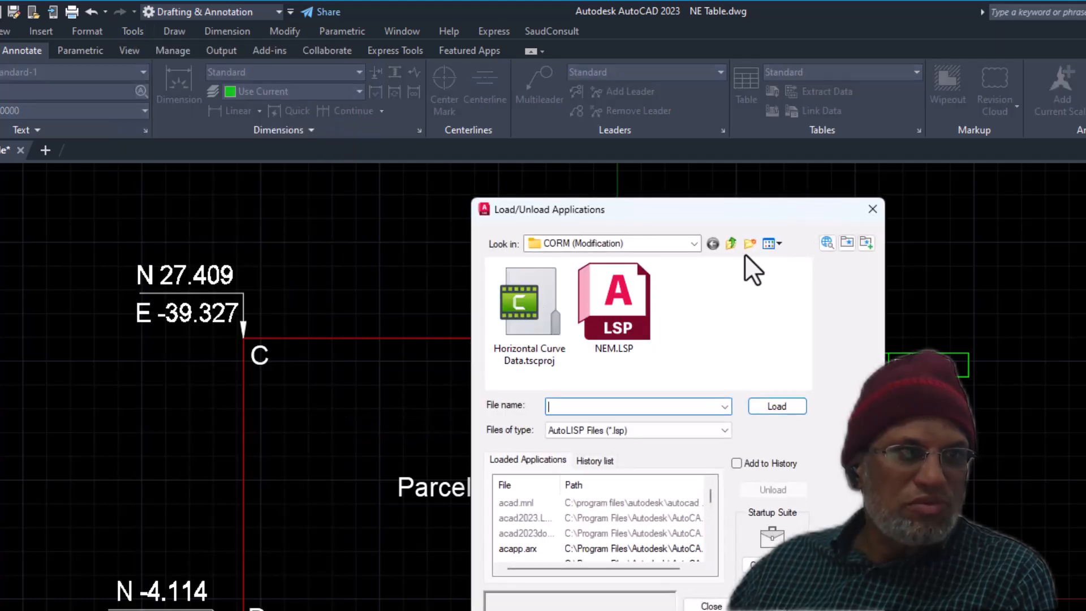
{"action": "left_click", "coordinate": [731, 243]}
{"action": "left_click_drag", "start_coordinate": [806, 299], "coordinate": [803, 321]}
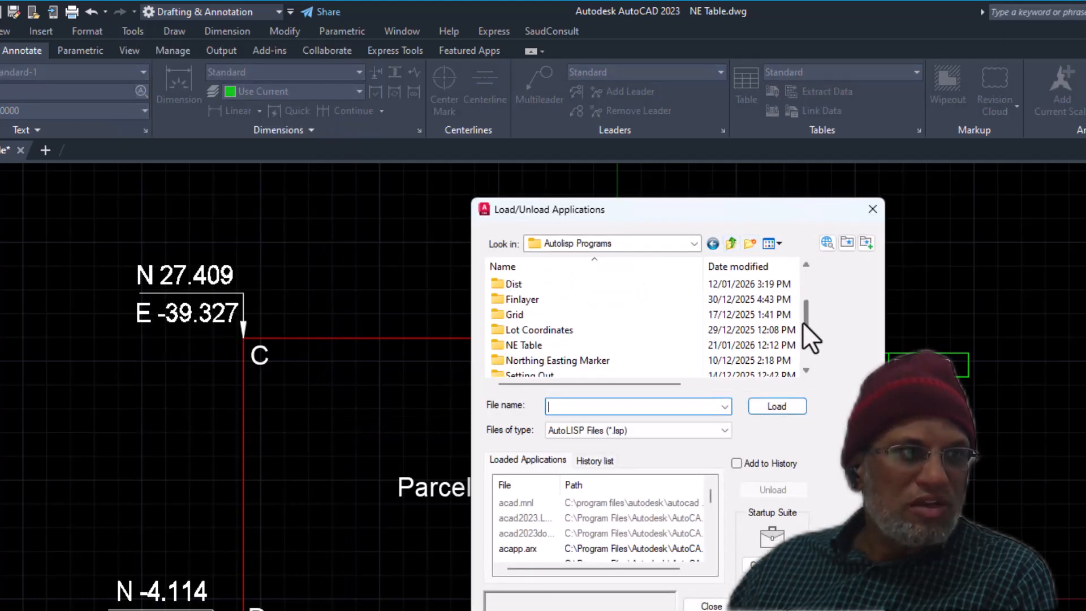
{"action": "double_click", "coordinate": [517, 344]}
{"action": "double_click", "coordinate": [528, 283]}
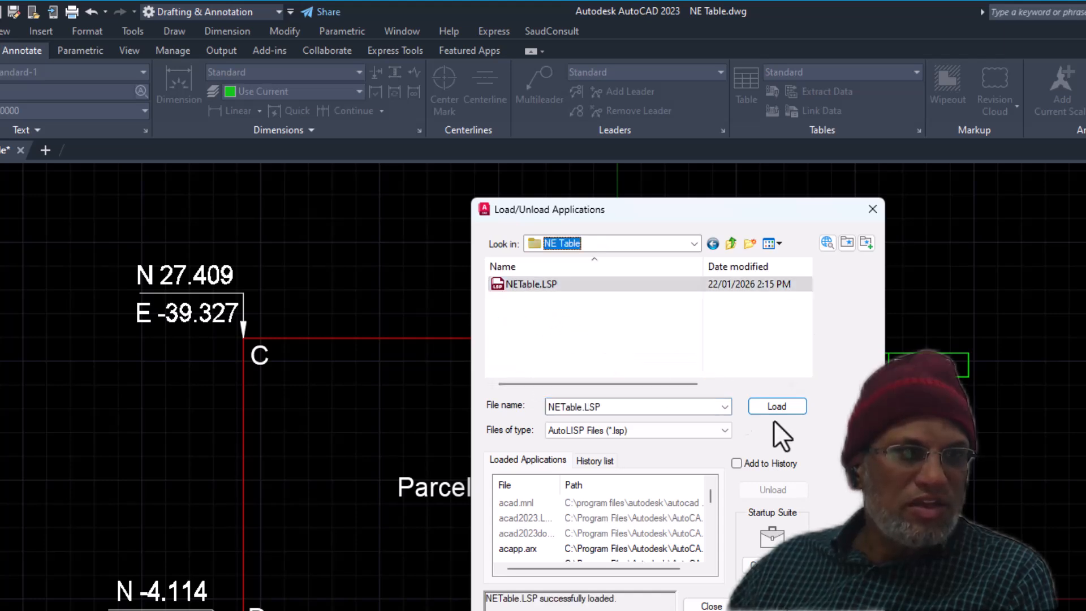
{"action": "left_click", "coordinate": [713, 605]}
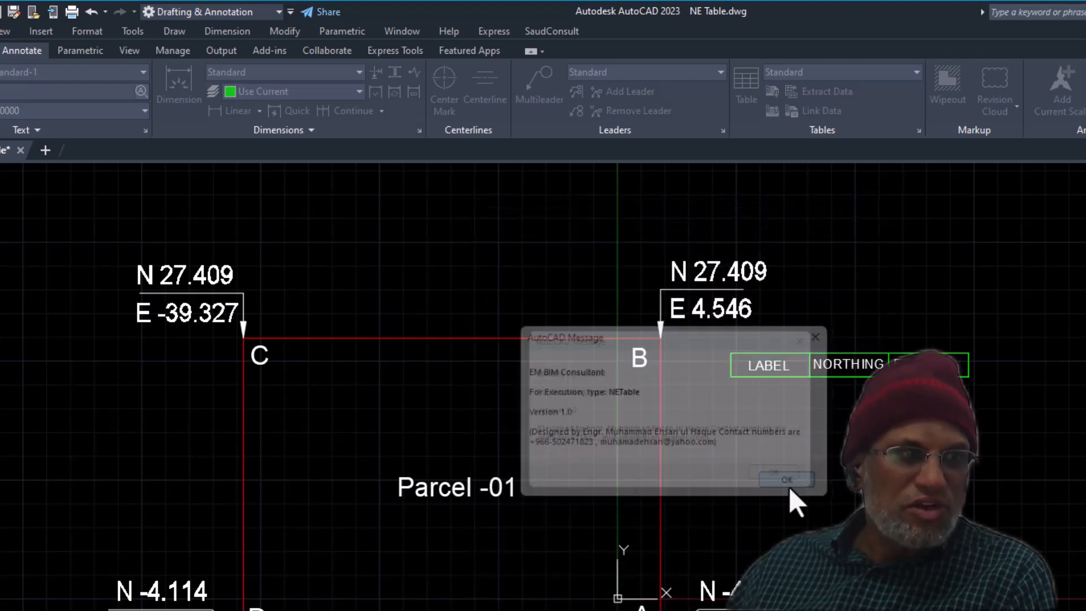
{"action": "left_click", "coordinate": [786, 484]}
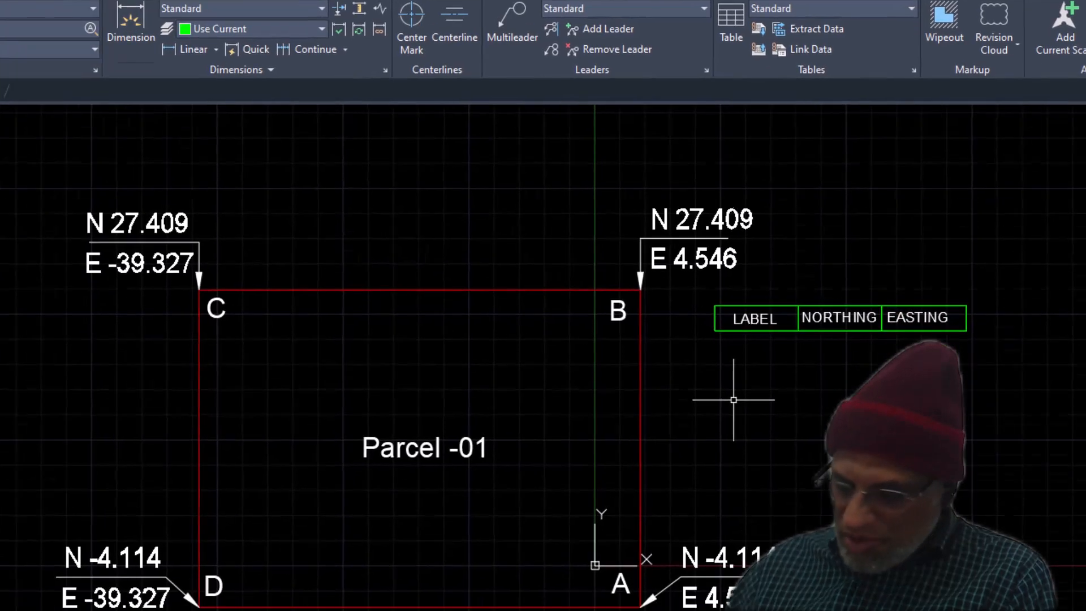
- Run NETABLE without a new table header, starting the rows at the lower-left corner of the existing header
{"action": "type", "text": "net"}
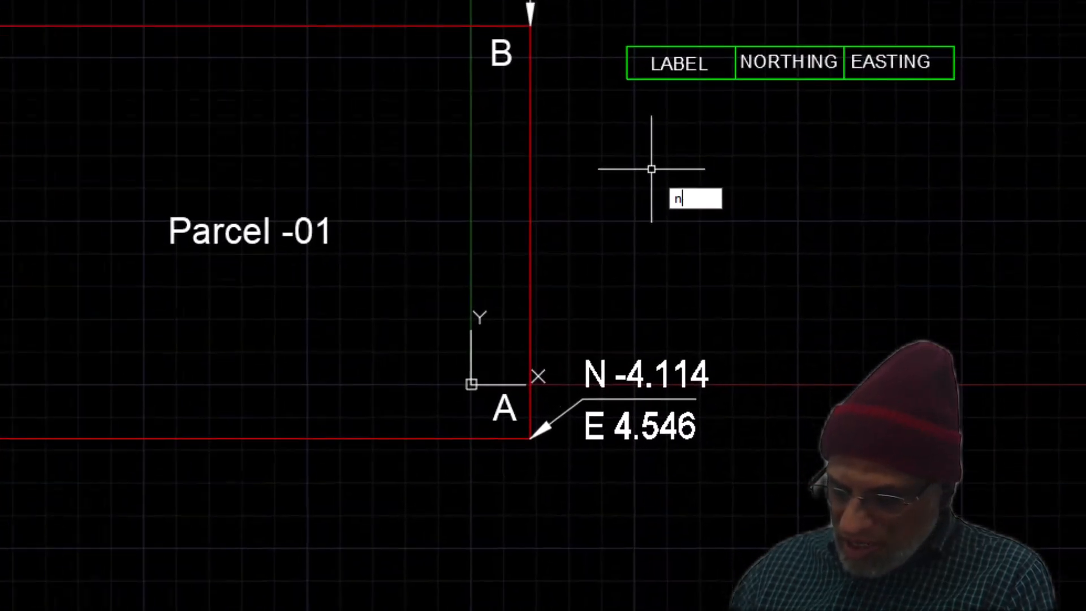
{"action": "type", "text": "abl"}
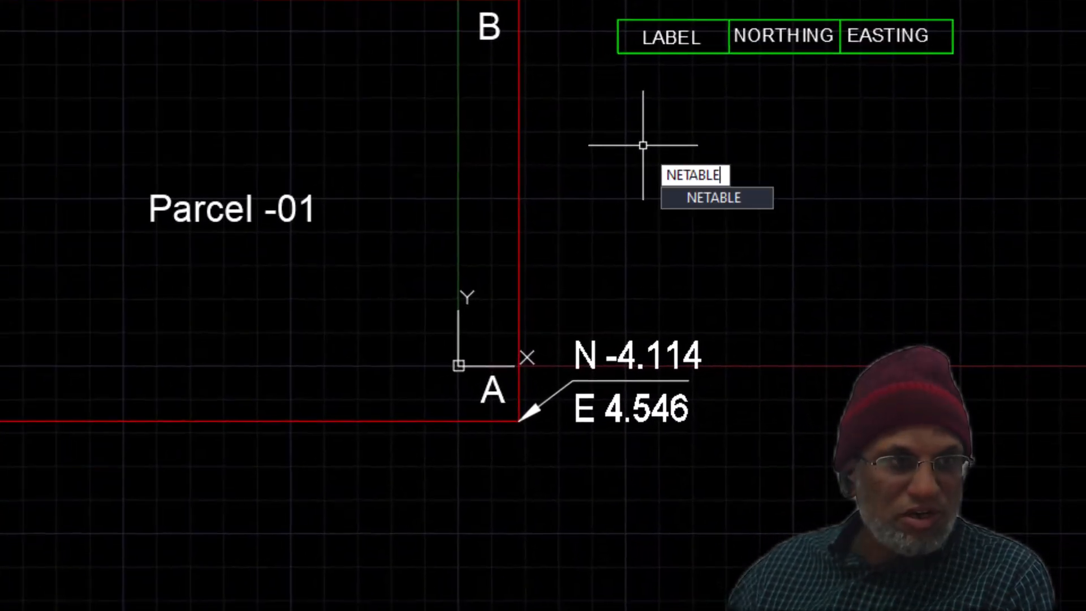
{"action": "type", "text": "e"}
{"action": "key", "text": "Return"}
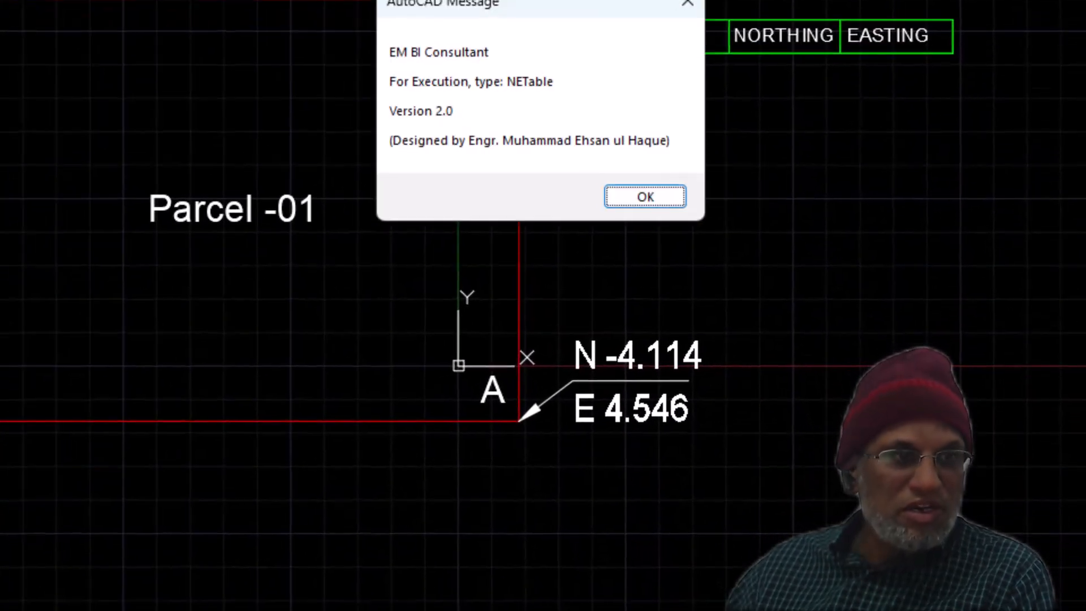
{"action": "left_click", "coordinate": [646, 199]}
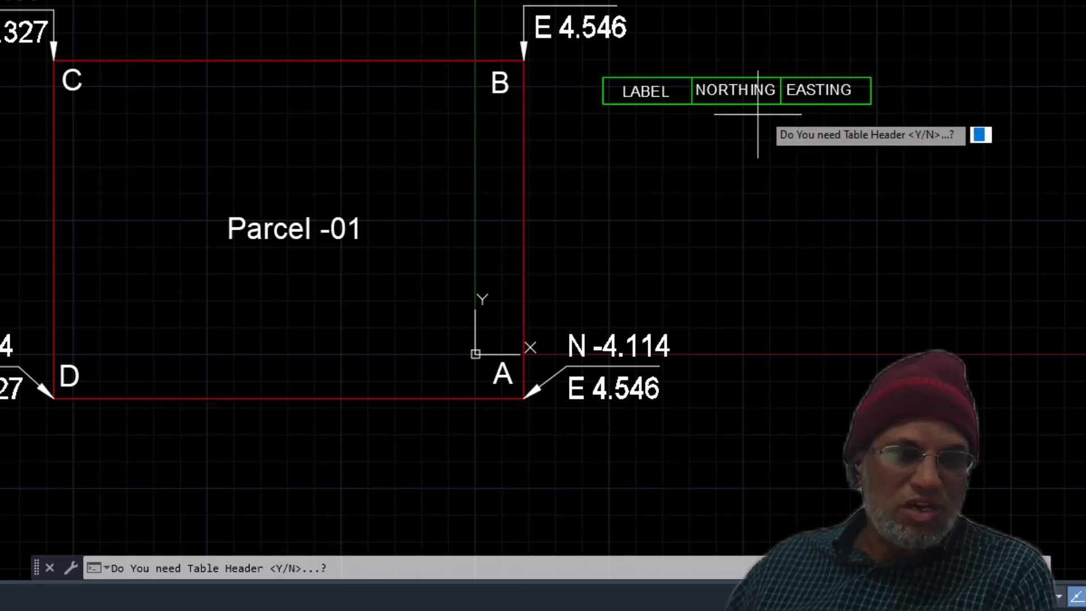
{"action": "key", "text": "Return"}
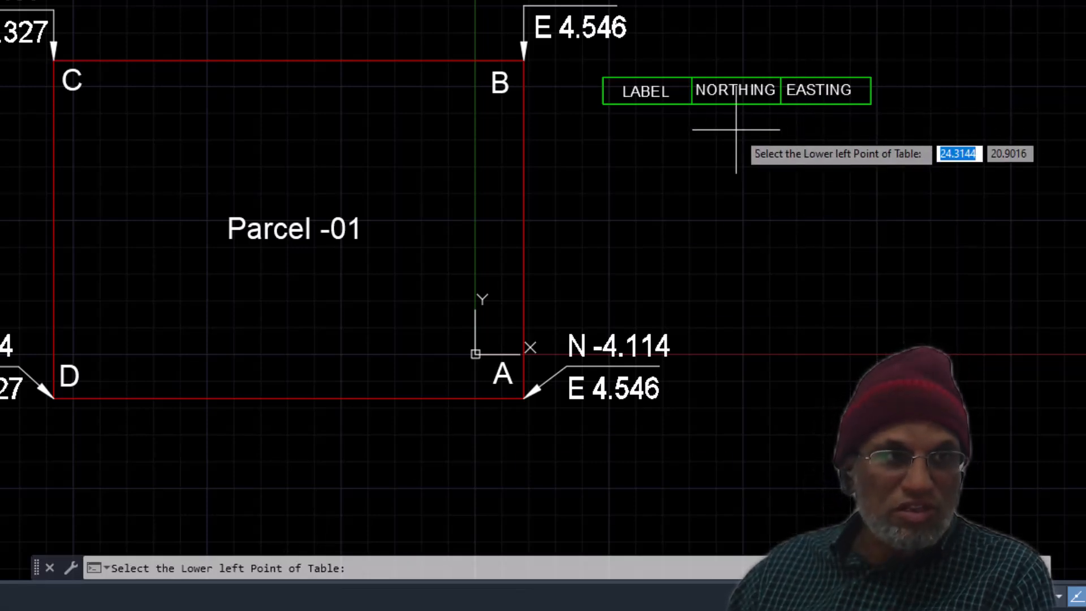
{"action": "left_click", "coordinate": [603, 104]}
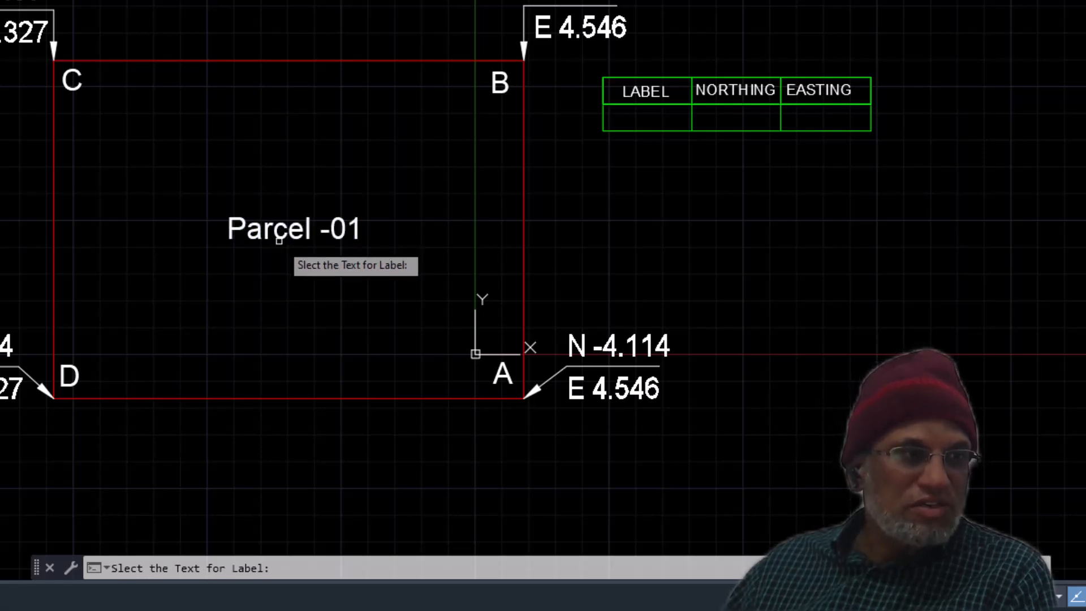
- Use the Parcel -01 text as the row label and add northing and easting rows for parcel corners A, B, C and D
{"action": "left_click", "coordinate": [256, 235]}
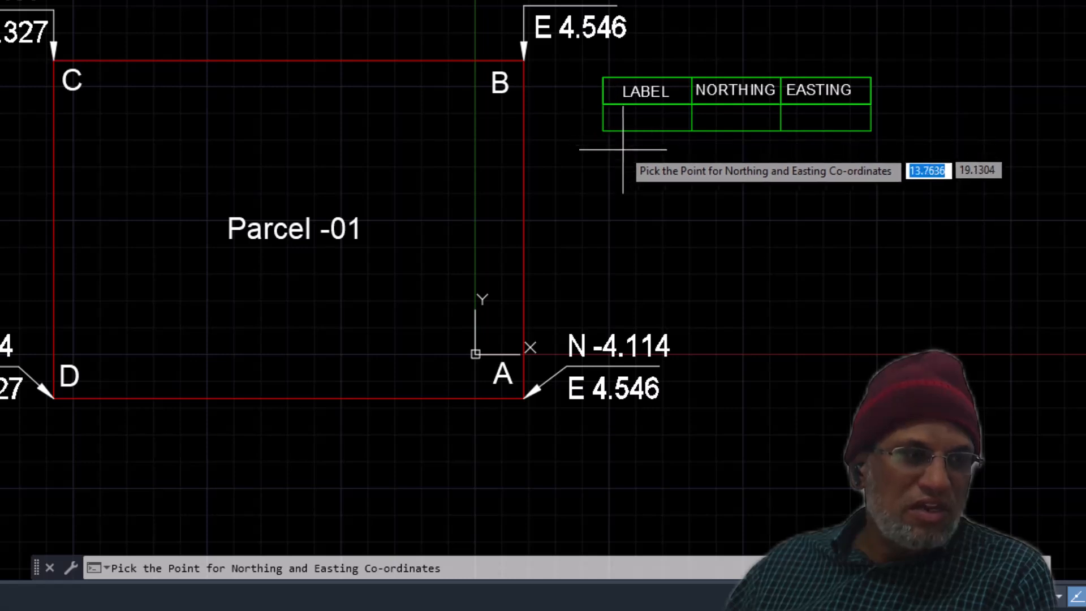
{"action": "left_click", "coordinate": [524, 399]}
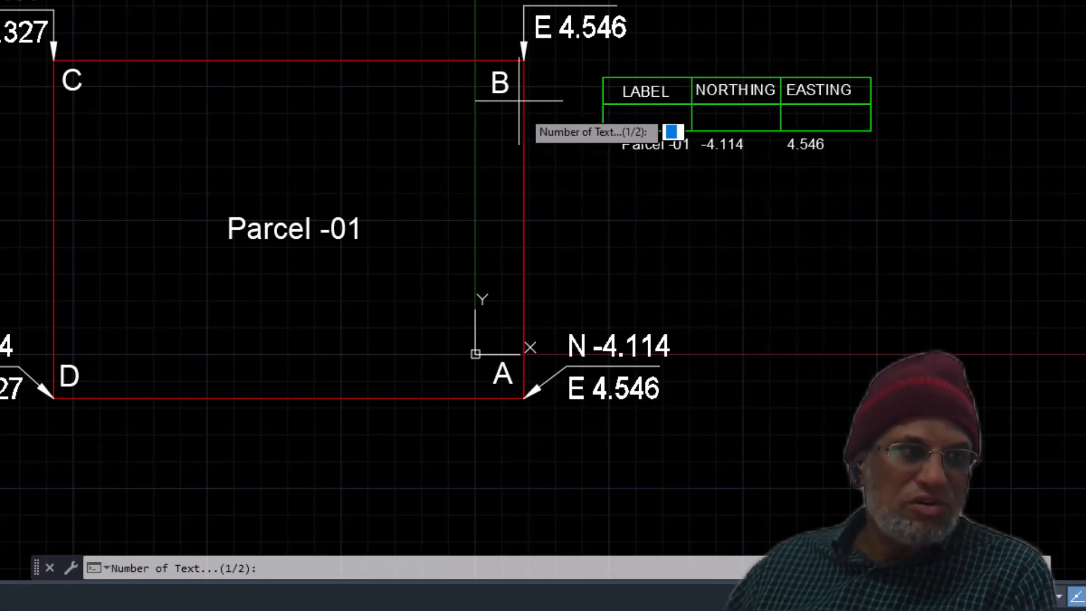
{"action": "key", "text": "Return"}
{"action": "left_click", "coordinate": [524, 61]}
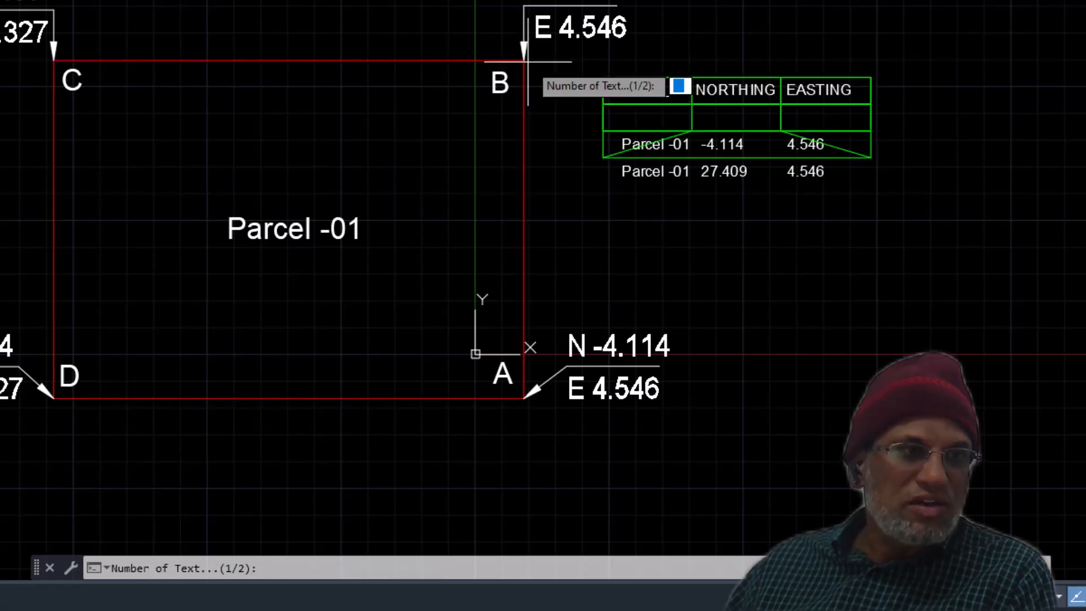
{"action": "key", "text": "Return"}
{"action": "left_click", "coordinate": [54, 60]}
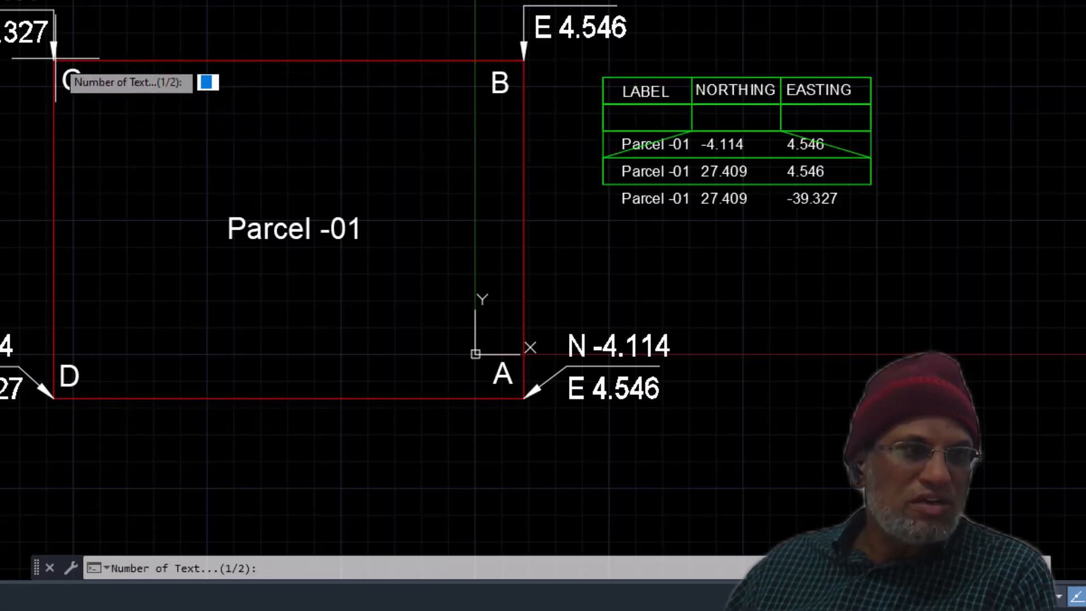
{"action": "key", "text": "Return"}
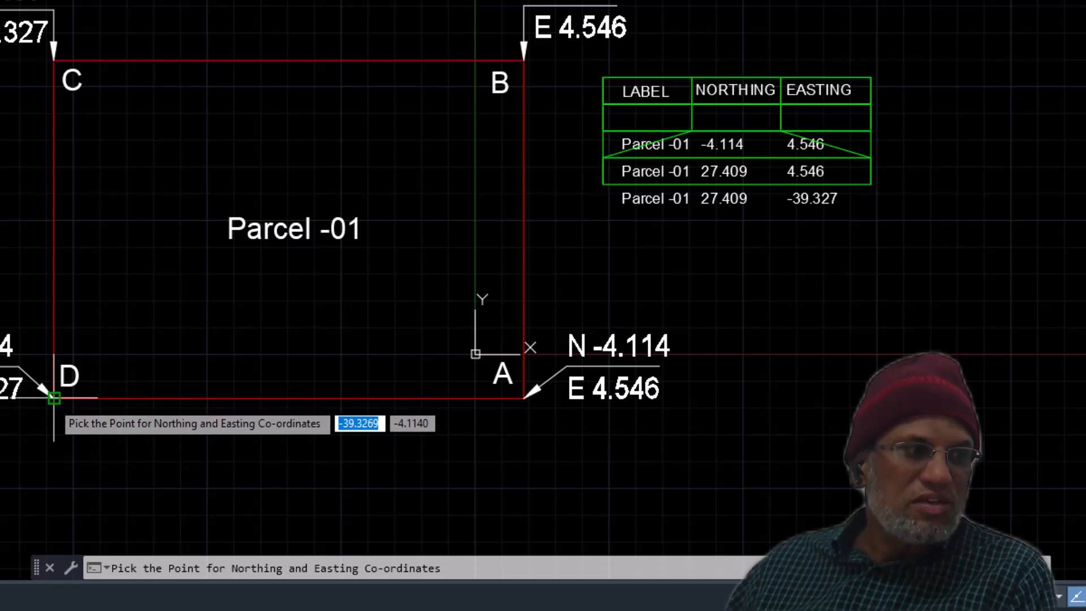
{"action": "left_click", "coordinate": [54, 398]}
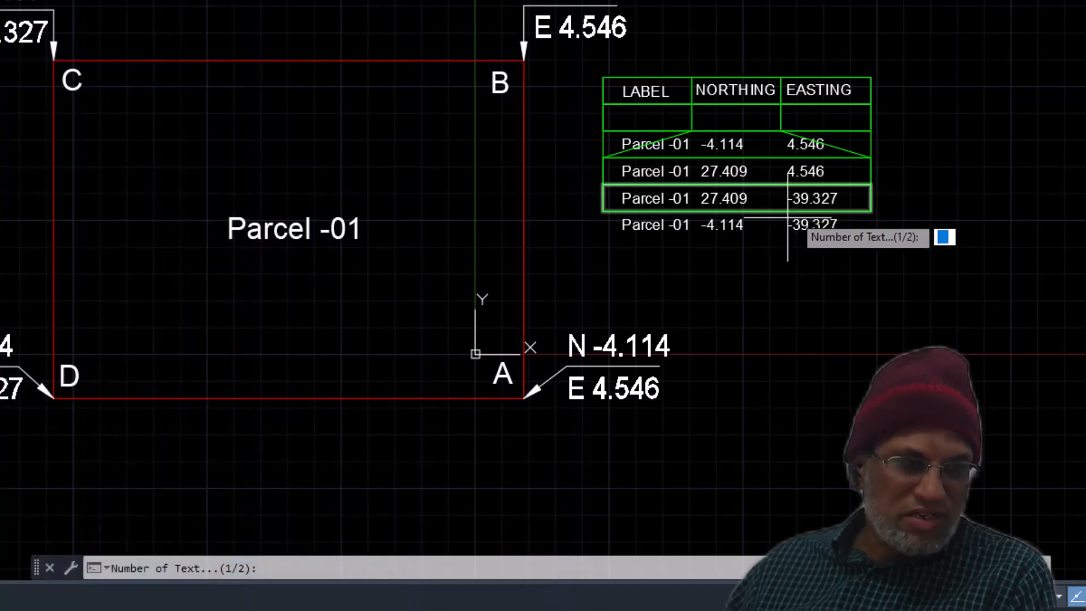
{"action": "key", "text": "Escape"}
- Straighten the slanted divider between the label and northing columns by stretching its lower end perpendicular to the table's lowest line
{"action": "left_click", "coordinate": [672, 138]}
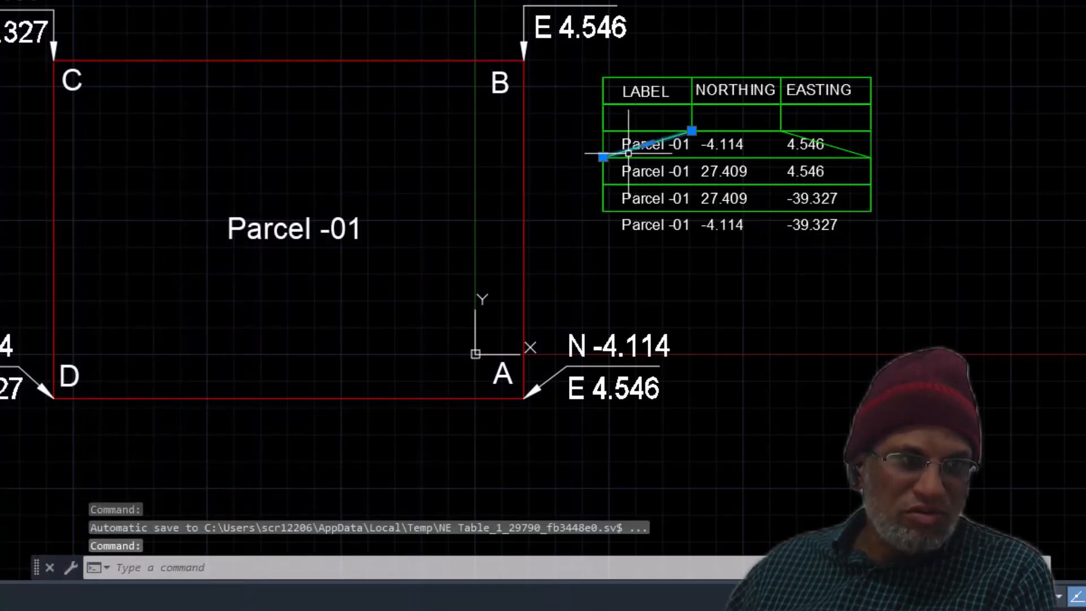
{"action": "left_click", "coordinate": [603, 157]}
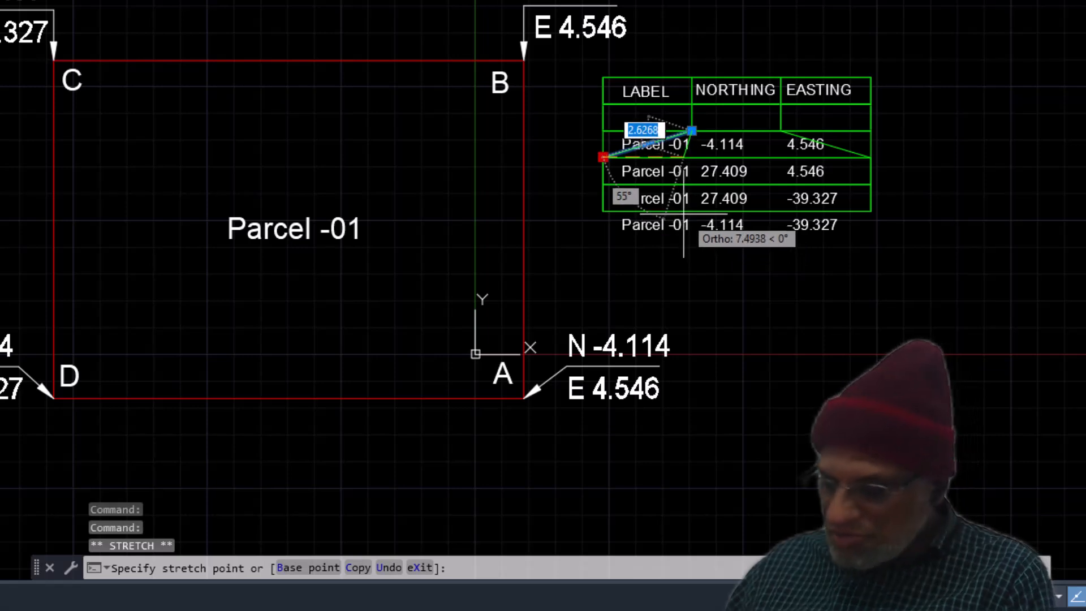
{"action": "type", "text": "perp"}
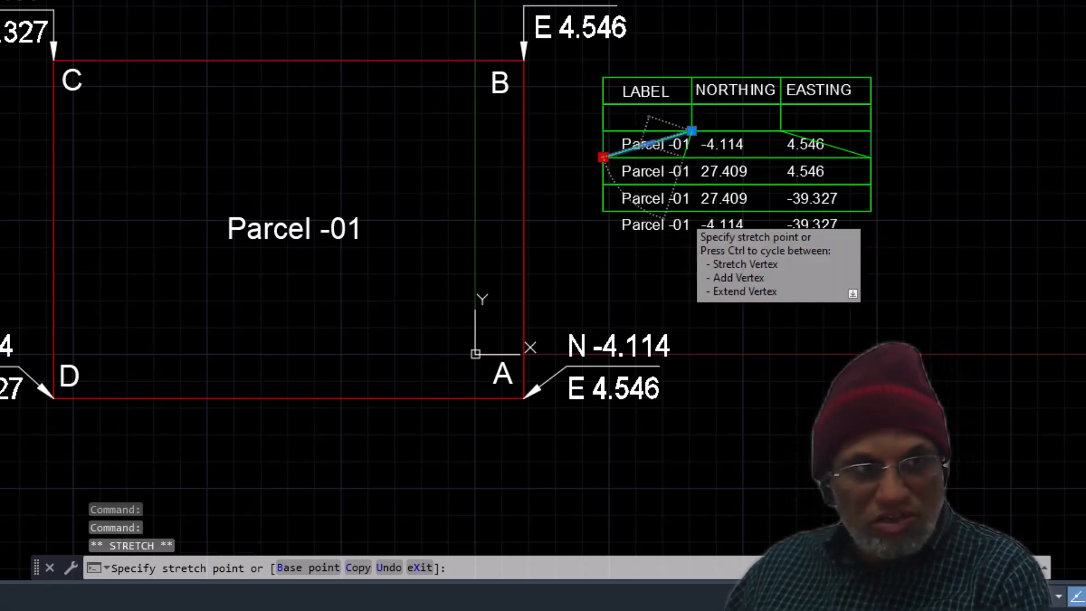
{"action": "key", "text": "Return"}
{"action": "key", "text": "Escape"}
{"action": "key", "text": "Escape"}
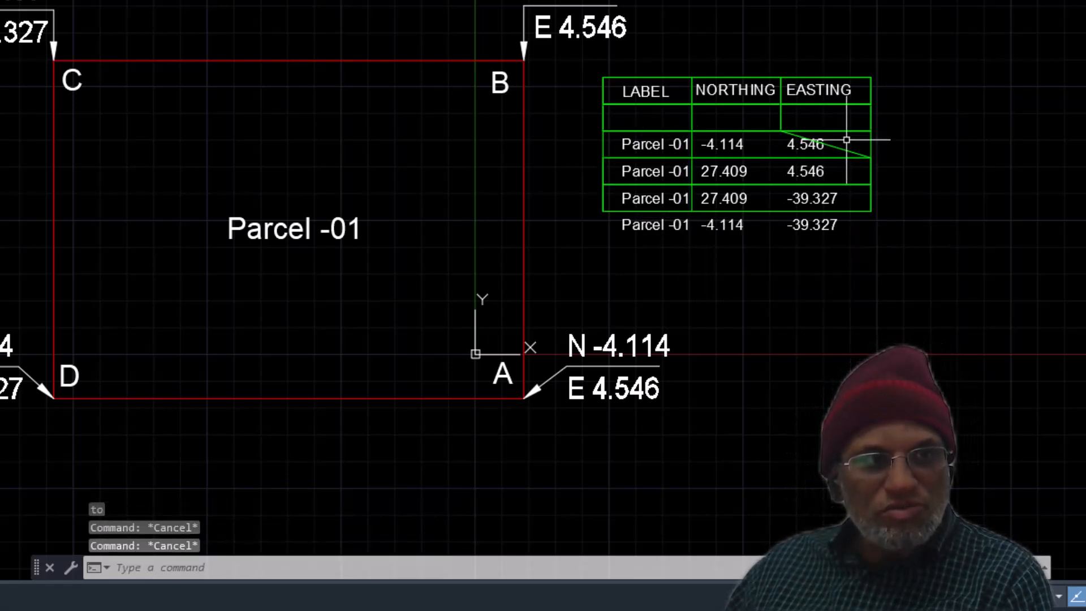
- Straighten the slanted divider between the northing and easting columns by stretching its lower end perpendicular to the table's lowest line
{"action": "left_click", "coordinate": [871, 156]}
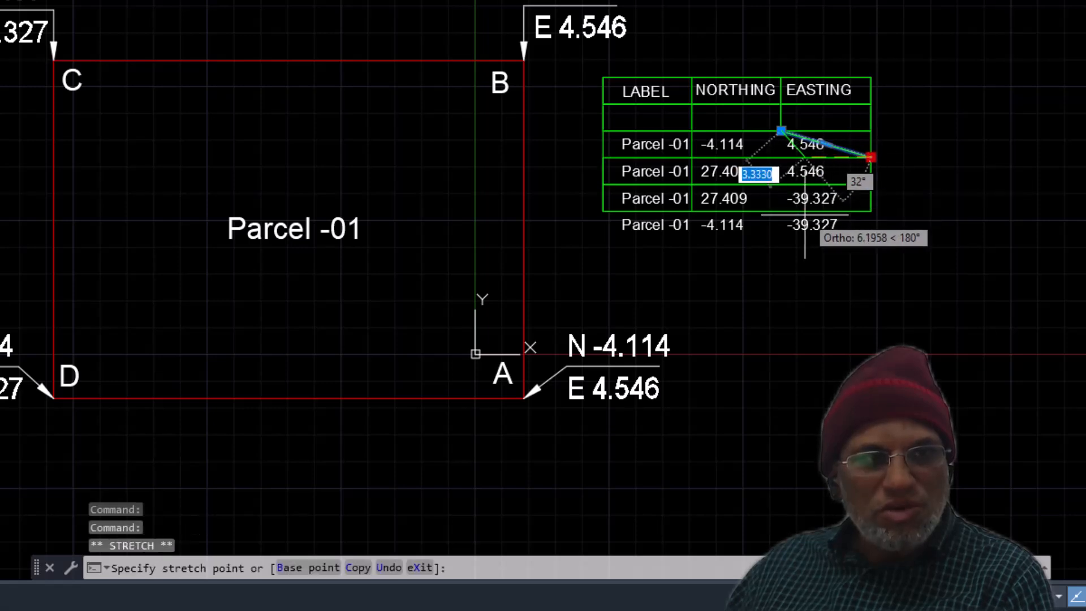
{"action": "type", "text": "perp"}
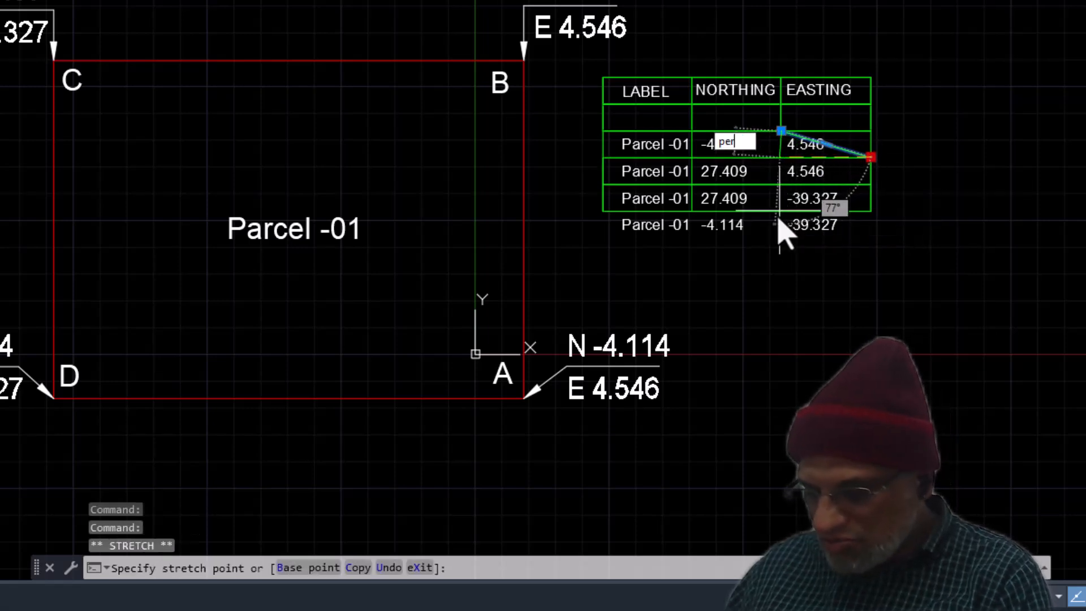
{"action": "key", "text": "Return"}
{"action": "left_click", "coordinate": [778, 214]}
{"action": "key", "text": "Escape"}
{"action": "key", "text": "Escape"}
{"action": "key", "text": "Escape"}
- Erase the entire coordinate table, including its header
{"action": "left_click", "coordinate": [911, 69]}
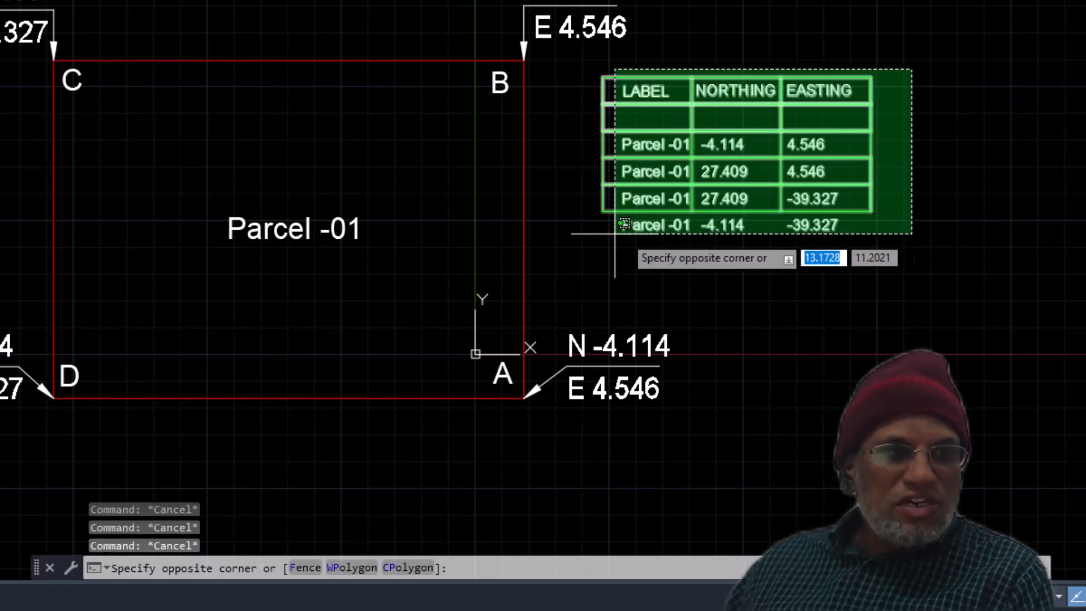
{"action": "left_click", "coordinate": [583, 235]}
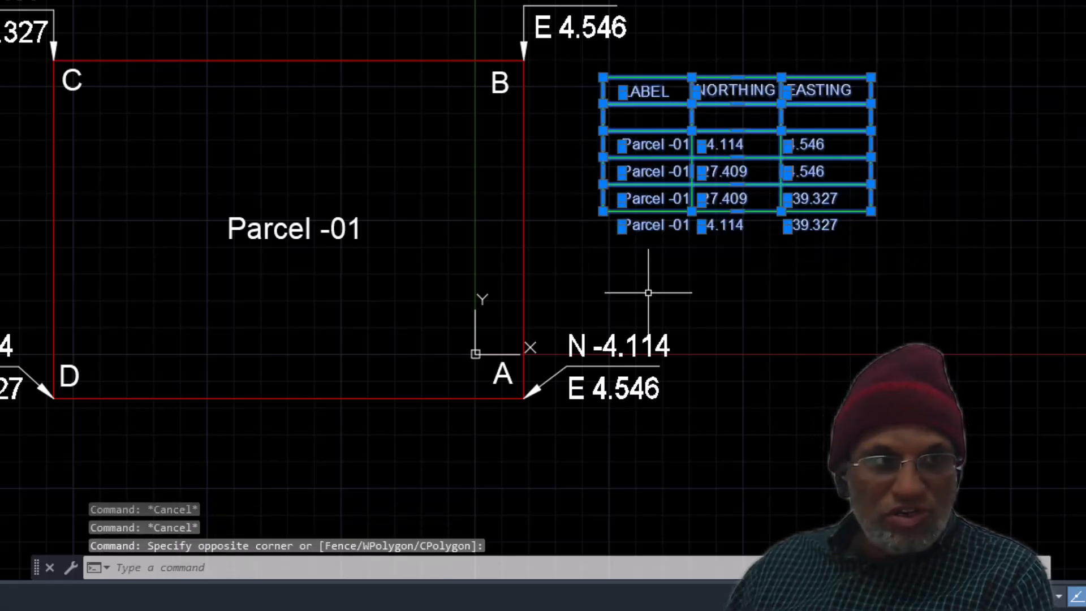
{"action": "key", "text": "Delete"}
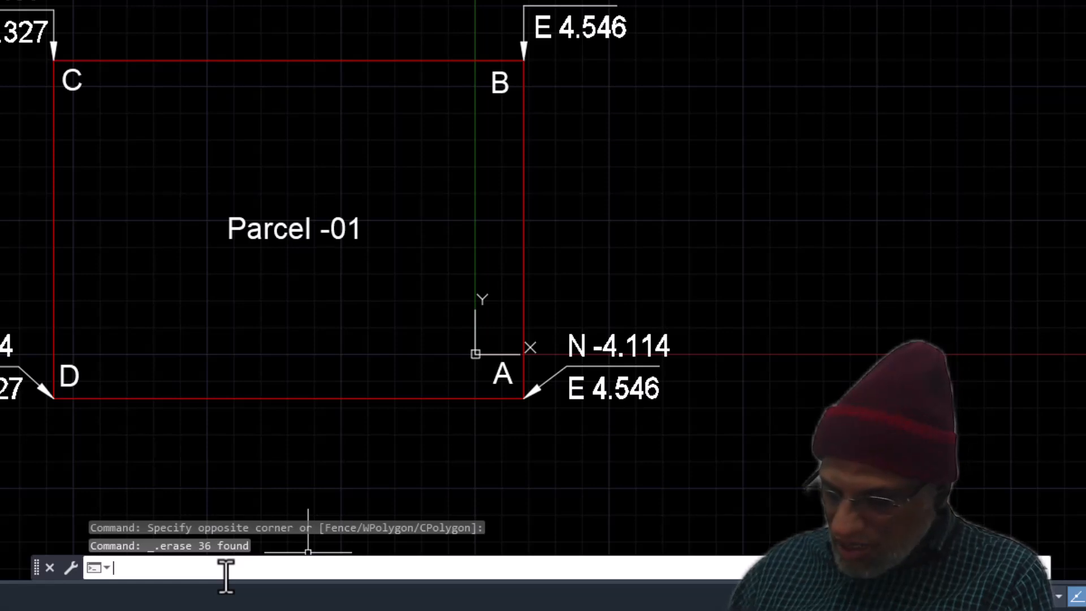
- Run NETABLE with a table header placed beside parcel corner B and set the text height to 1
{"action": "type", "text": "ble"}
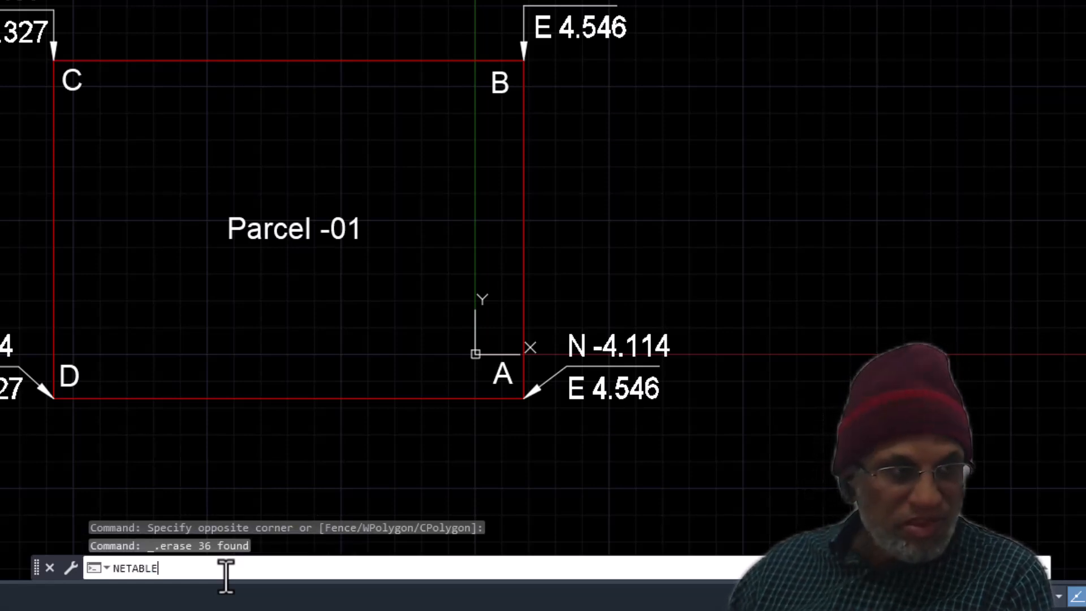
{"action": "key", "text": "Return"}
{"action": "left_click", "coordinate": [620, 219]}
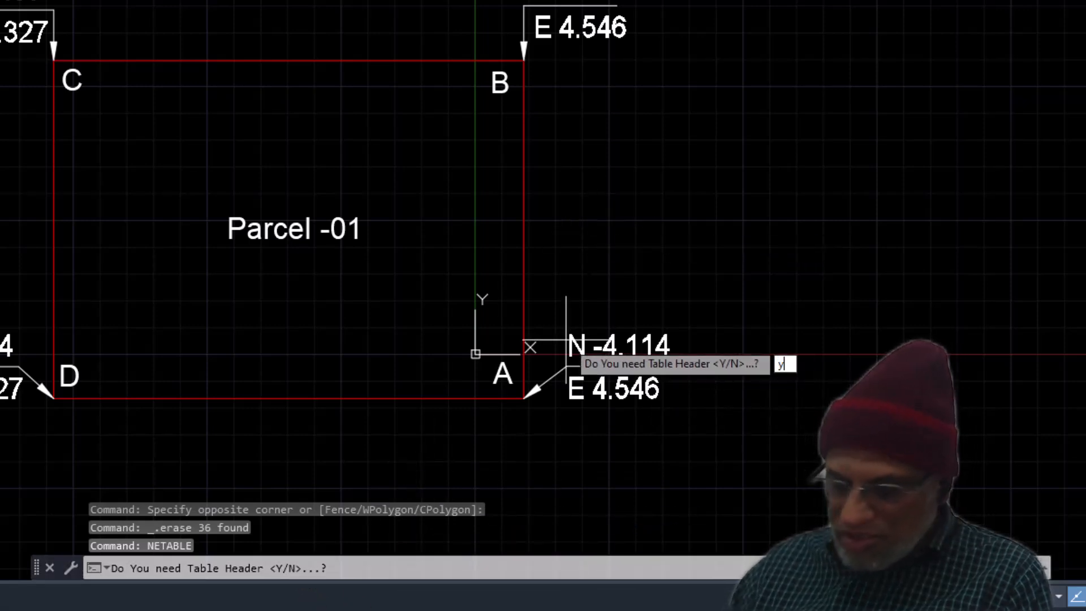
{"action": "type", "text": "y"}
{"action": "key", "text": "Return"}
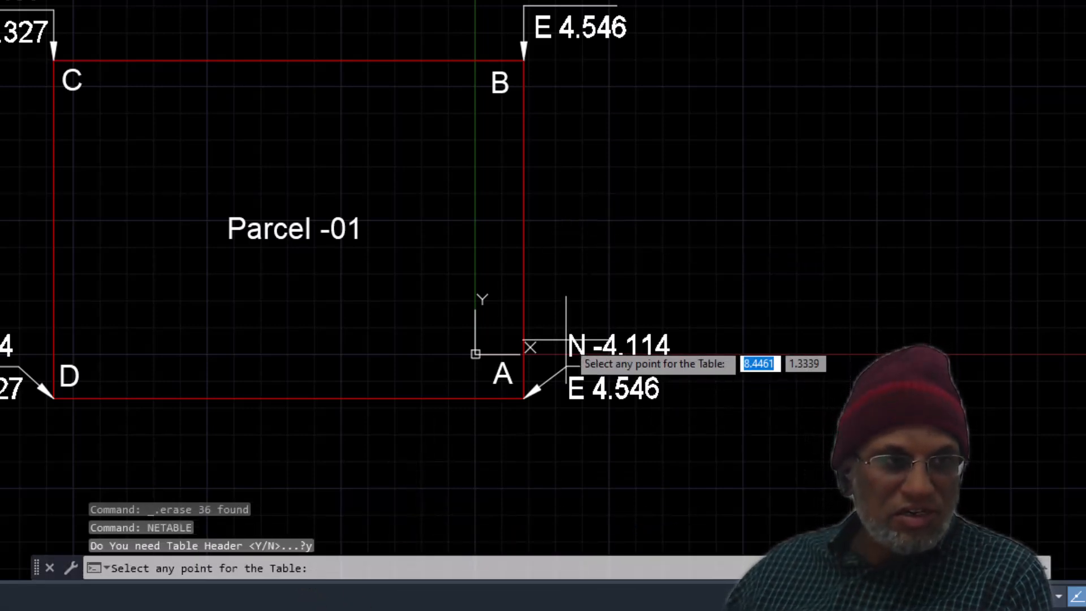
{"action": "left_click", "coordinate": [594, 92]}
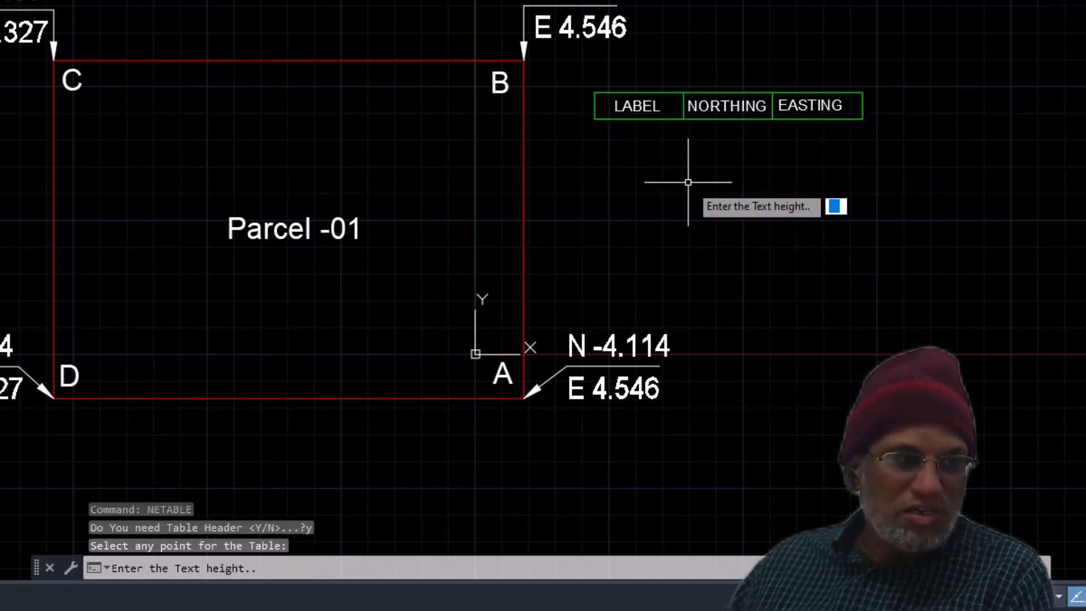
{"action": "type", "text": "1"}
{"action": "key", "text": "Return"}
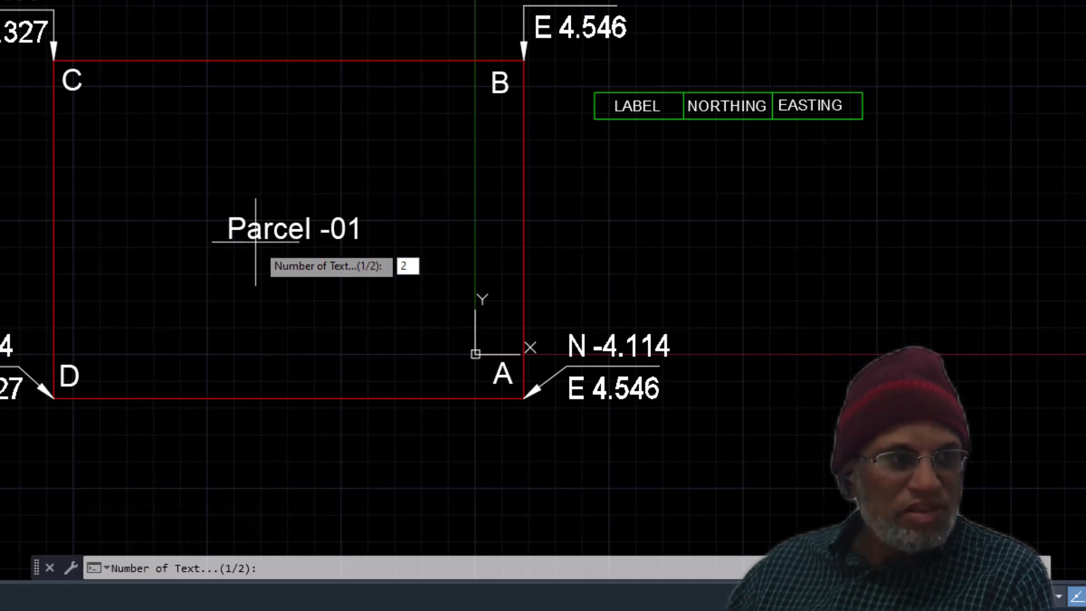
- Set two label texts, Parcel -01 and B, and add the first coordinate row from parcel corner A
{"action": "key", "text": "Return"}
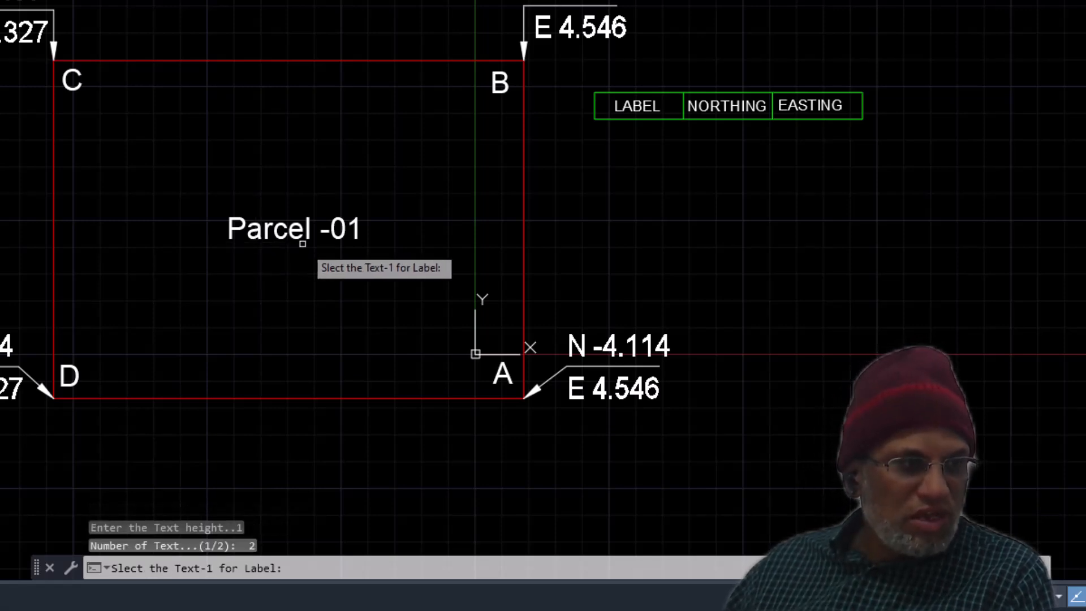
{"action": "left_click", "coordinate": [279, 232]}
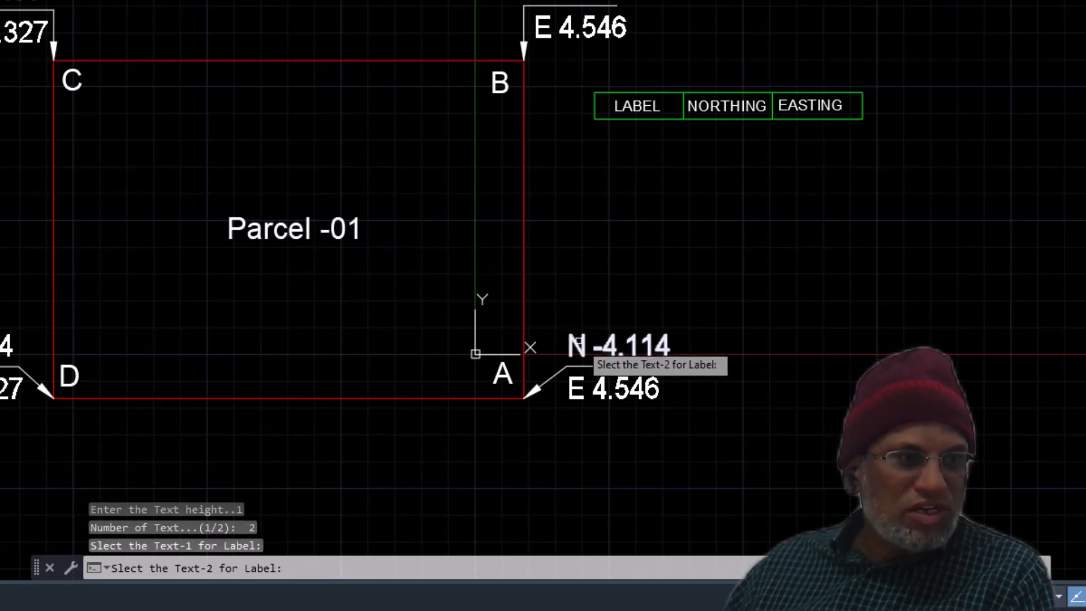
{"action": "left_click", "coordinate": [500, 90]}
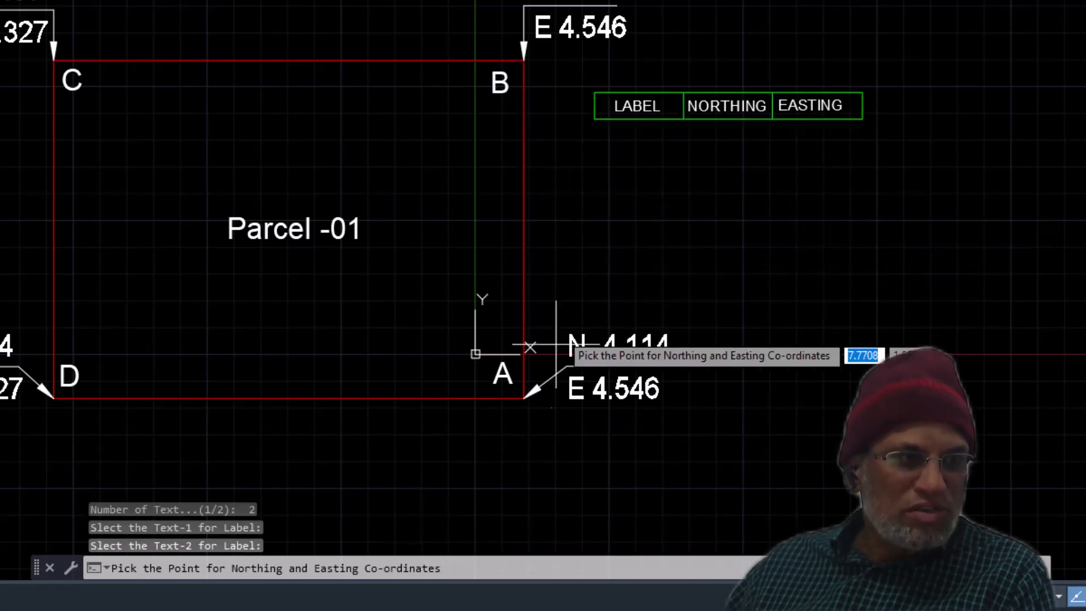
{"action": "left_click", "coordinate": [531, 390]}
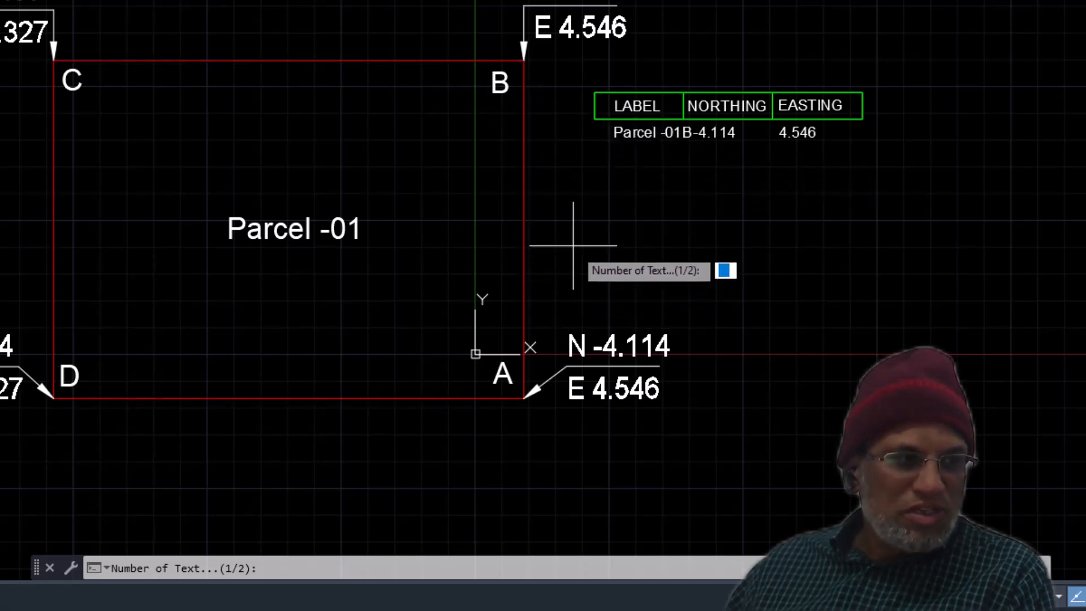
- Add table rows for parcel corners B, C and D, reusing the current label, and end the routine
{"action": "key", "text": "Return"}
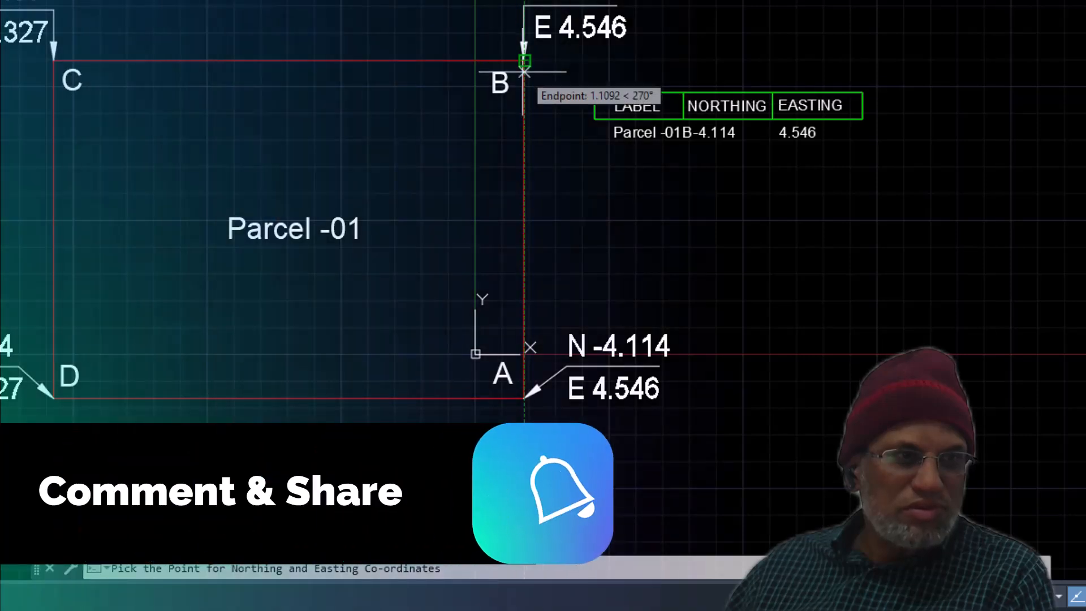
{"action": "left_click", "coordinate": [524, 61]}
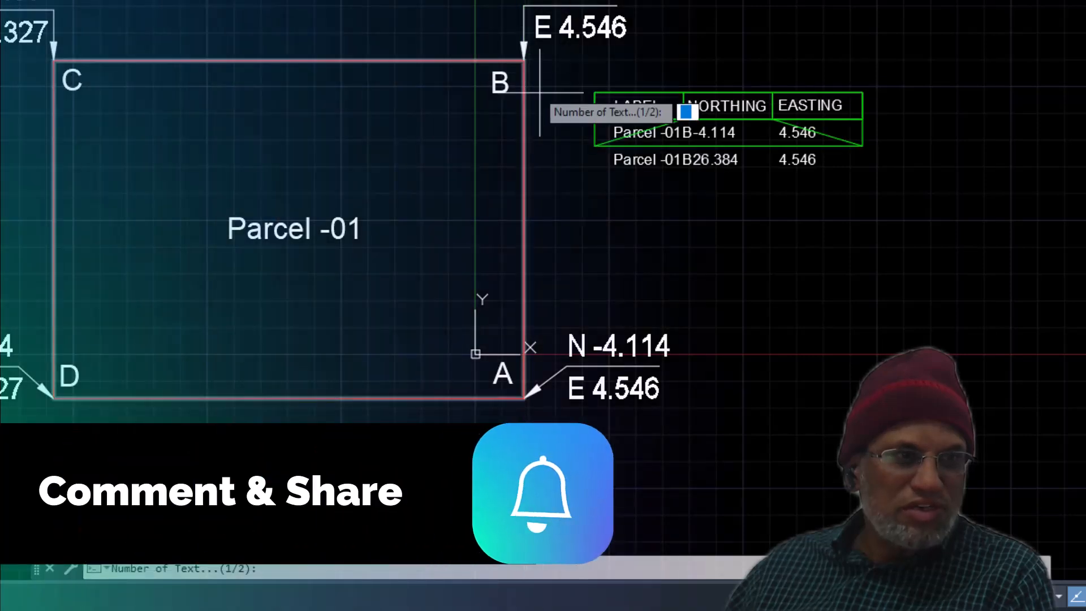
{"action": "key", "text": "Return"}
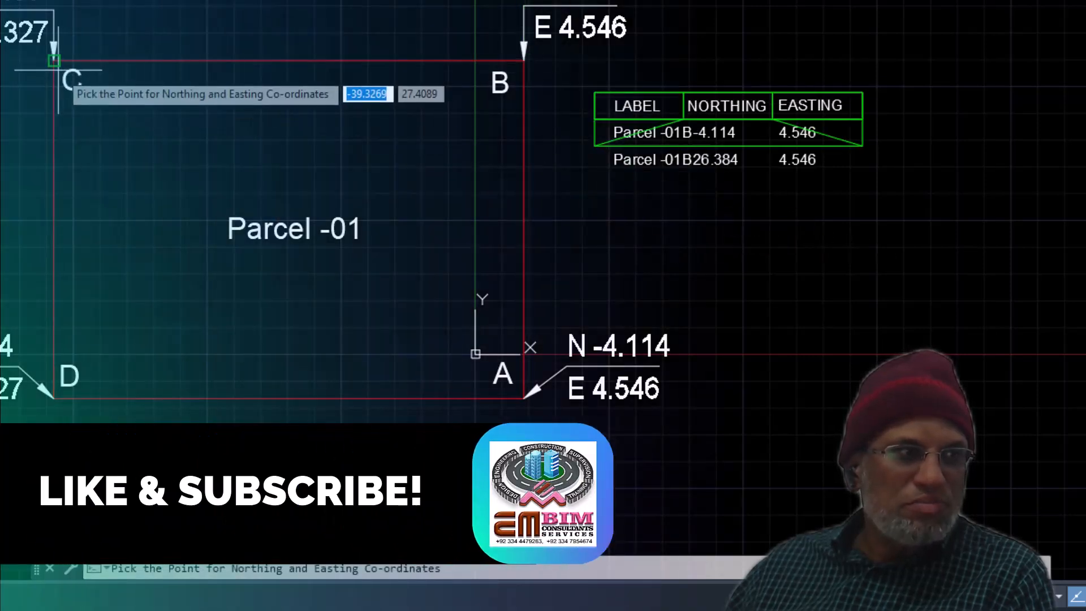
{"action": "left_click", "coordinate": [54, 60]}
{"action": "key", "text": "Return"}
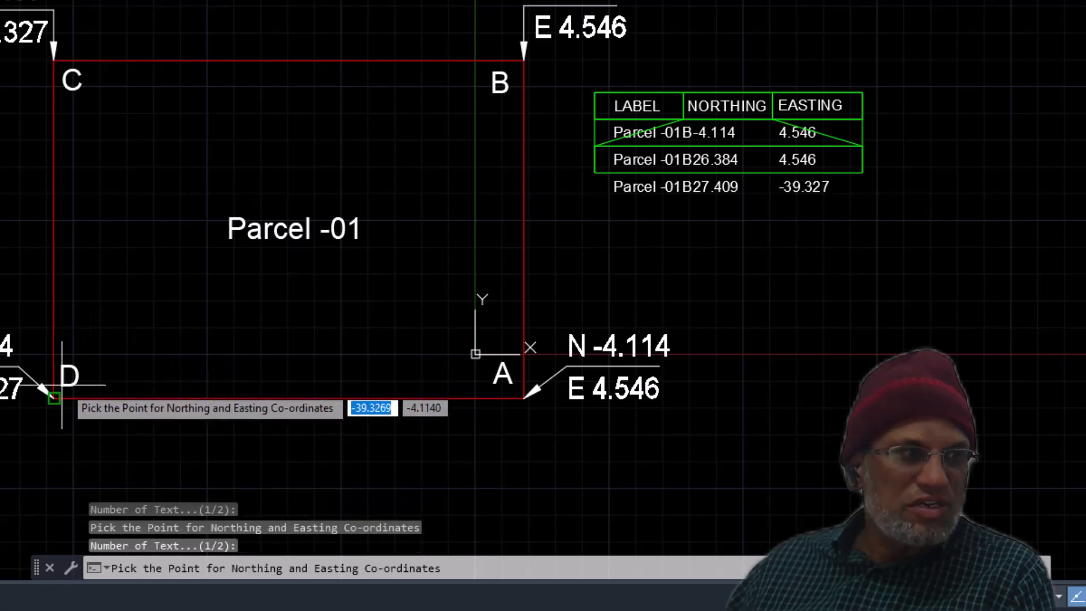
{"action": "left_click", "coordinate": [54, 397]}
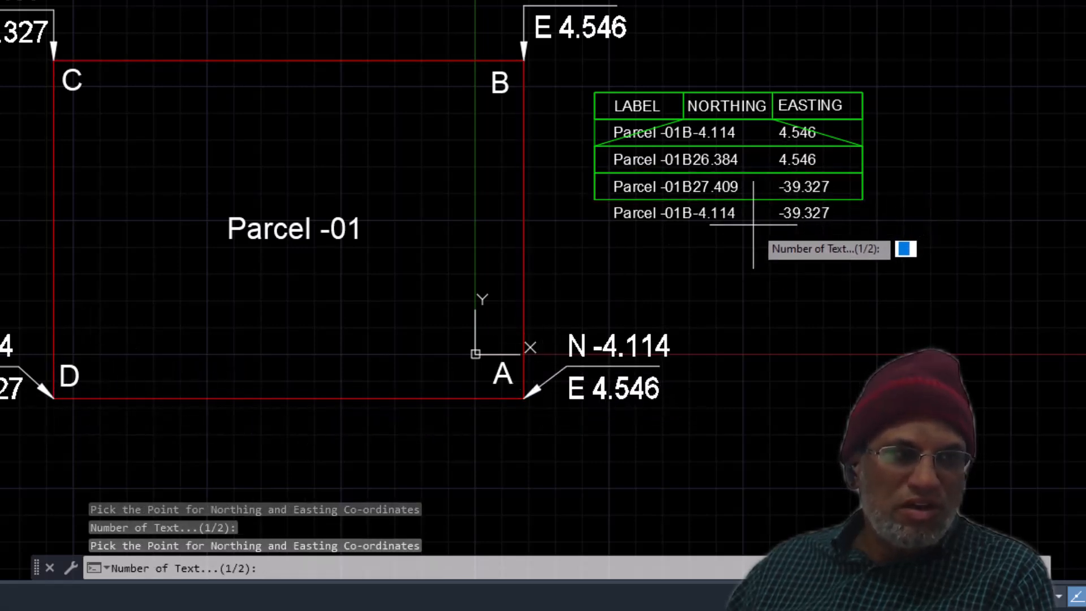
{"action": "key", "text": "Escape"}
{"action": "key", "text": "Escape"}
- Straighten the slanted label/northing divider by stretching its lower end perpendicular to the table's lowest line
{"action": "scroll", "coordinate": [669, 134], "scroll_direction": "up", "scroll_amount": 4}
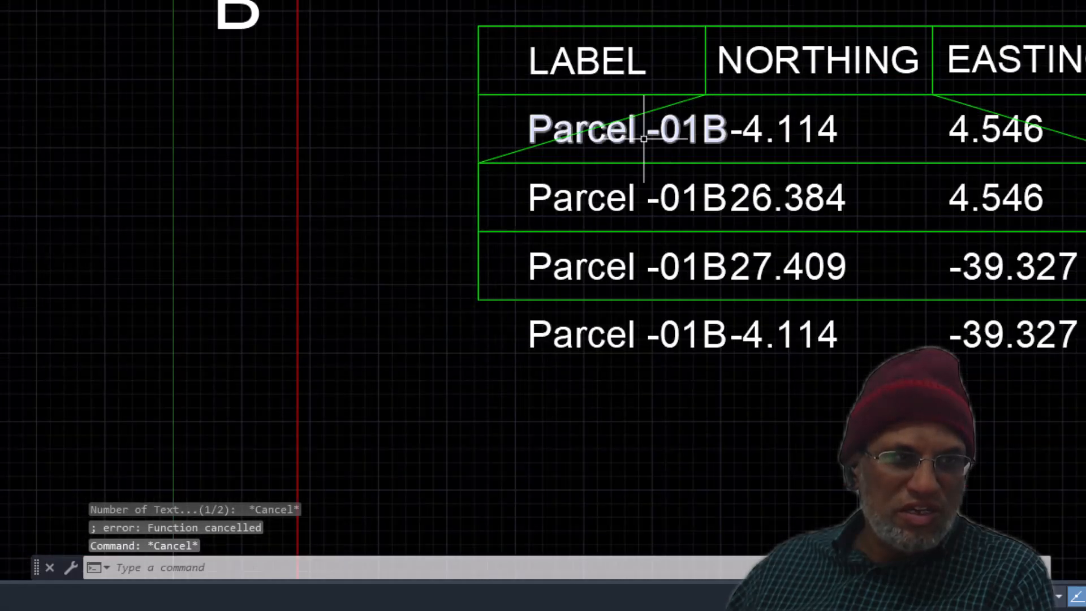
{"action": "left_click", "coordinate": [509, 151]}
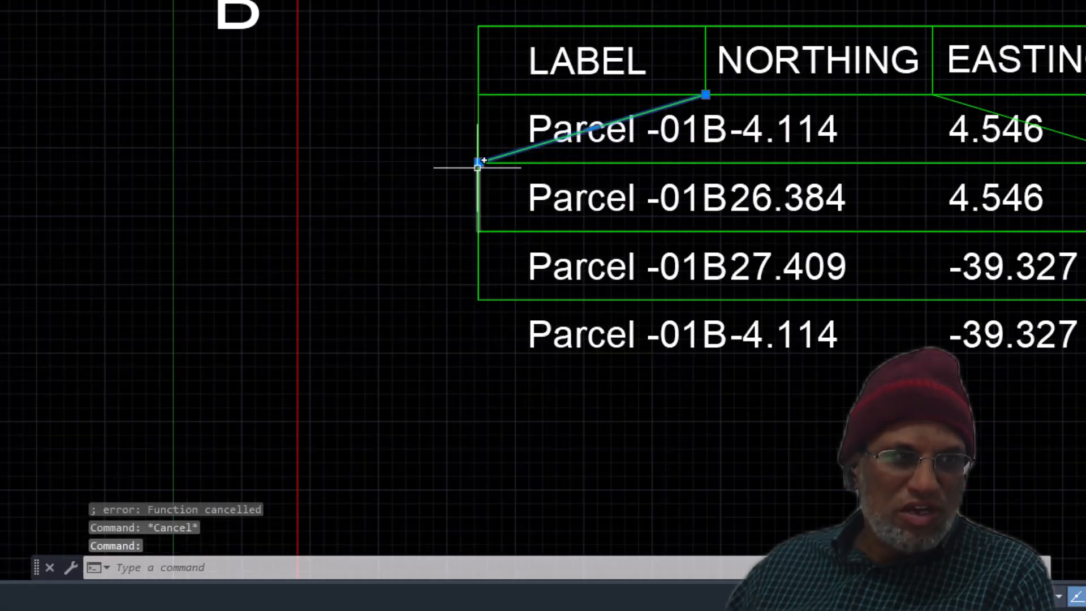
{"action": "left_click", "coordinate": [479, 162]}
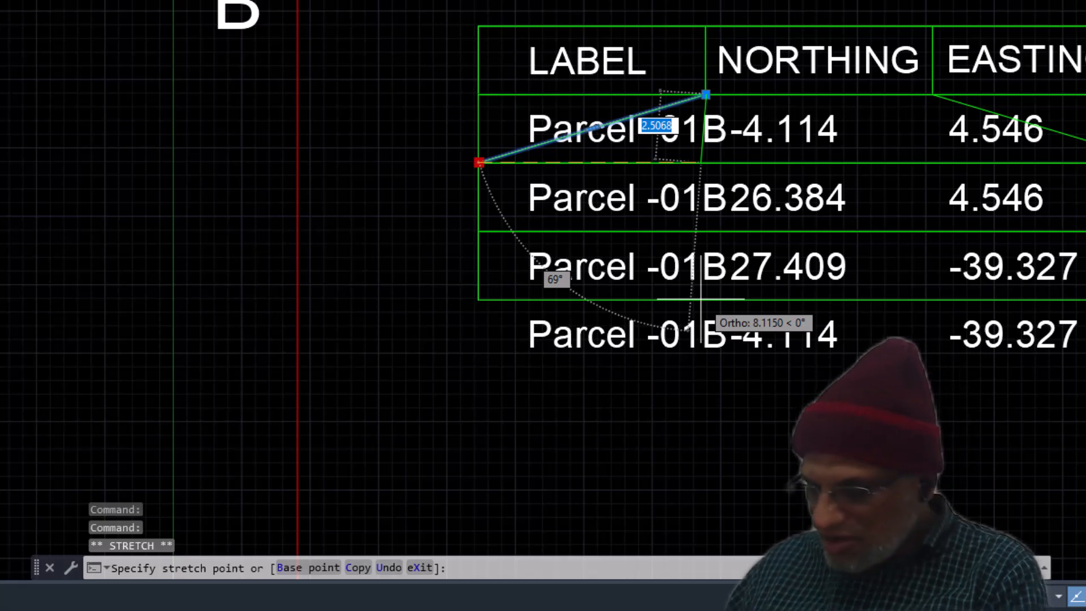
{"action": "type", "text": "per"}
{"action": "key", "text": "Return"}
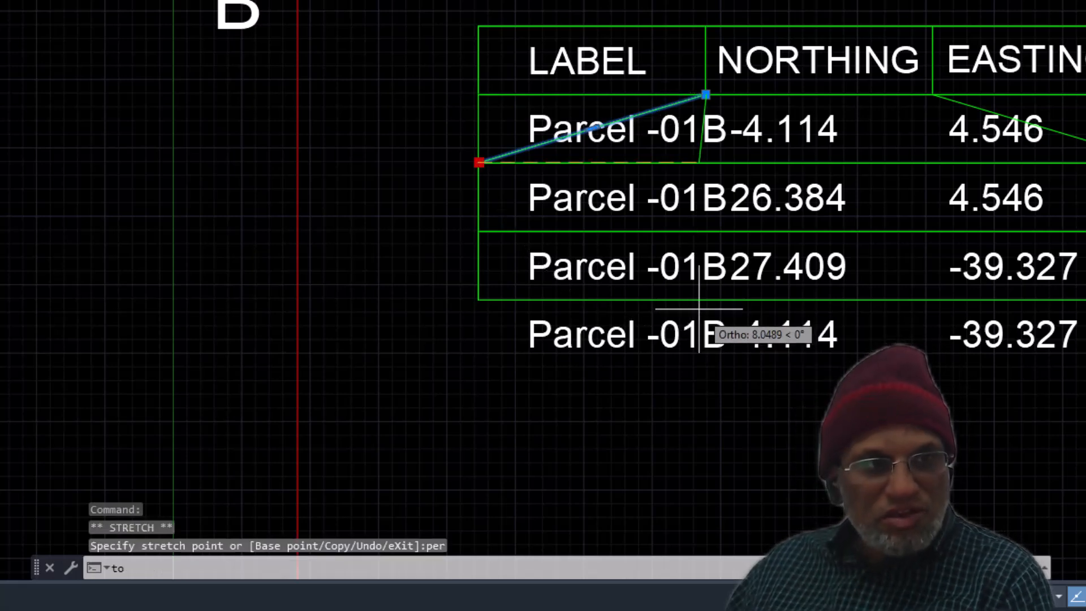
{"action": "left_click", "coordinate": [696, 300]}
{"action": "key", "text": "Escape"}
{"action": "key", "text": "Escape"}
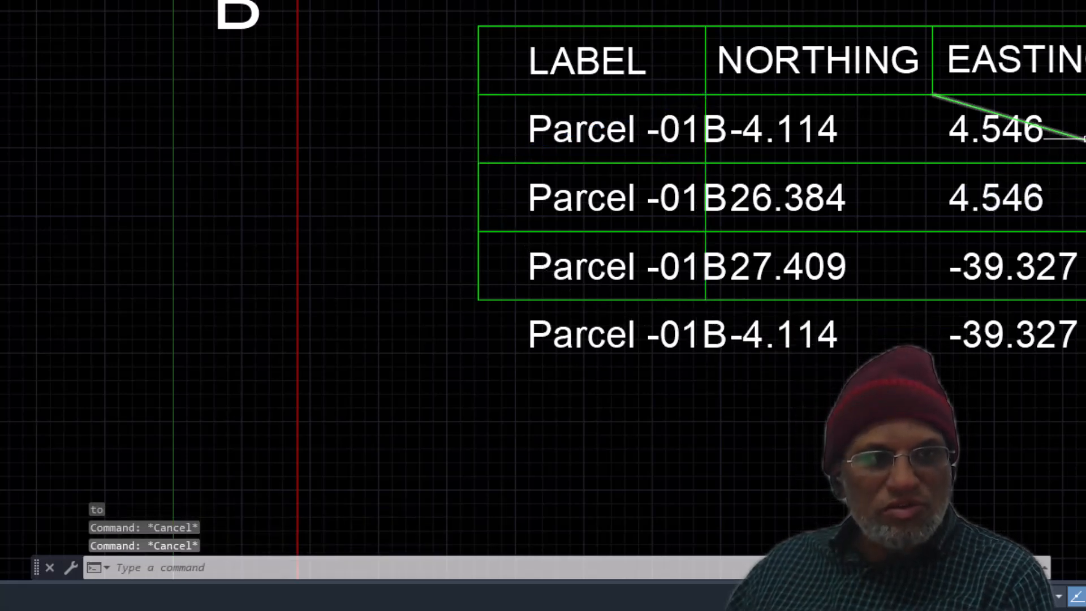
- Straighten the slanted northing/easting divider by stretching its lower end perpendicular to the table's lowest line
{"action": "left_click", "coordinate": [1085, 163]}
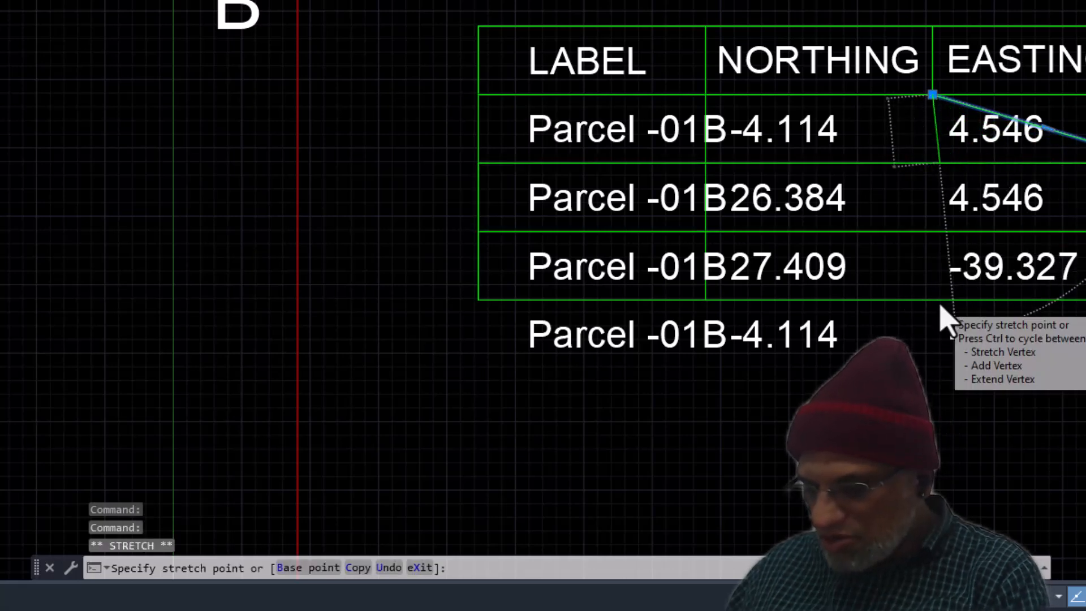
{"action": "type", "text": "perp"}
{"action": "key", "text": "Return"}
{"action": "key", "text": "Escape"}
{"action": "key", "text": "Escape"}
{"action": "key", "text": "Escape"}
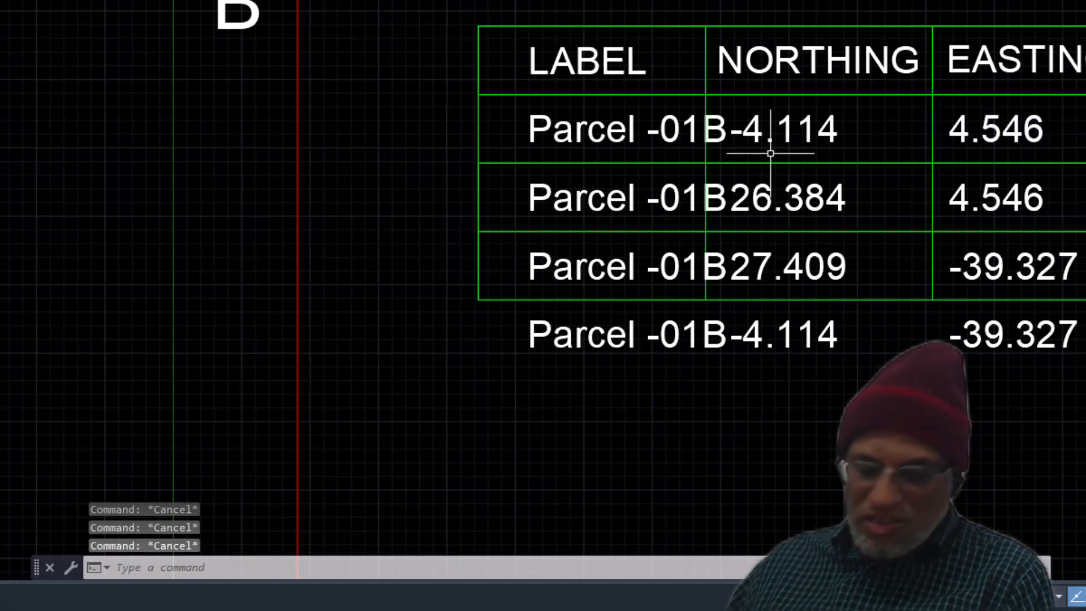
{"action": "type", "text": "m"}
{"action": "key", "text": "Return"}
{"action": "left_click", "coordinate": [667, 131]}
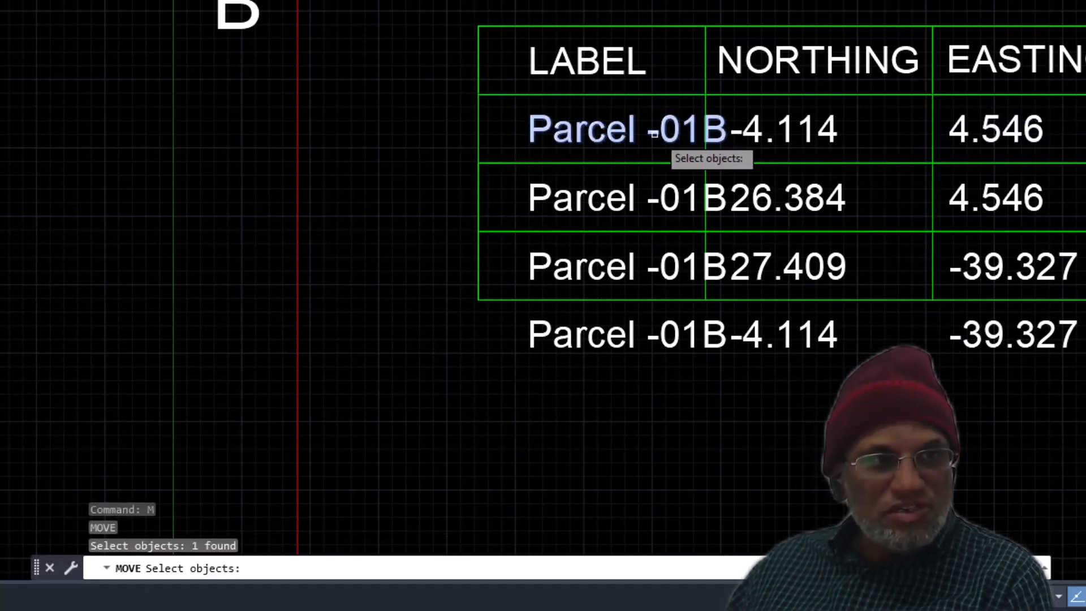
{"action": "key", "text": "Return"}
{"action": "key", "text": "Escape"}
- Move the four Parcel -01B labels horizontally to the left so they fit inside the label column
{"action": "key", "text": "Return"}
{"action": "left_click", "coordinate": [635, 134]}
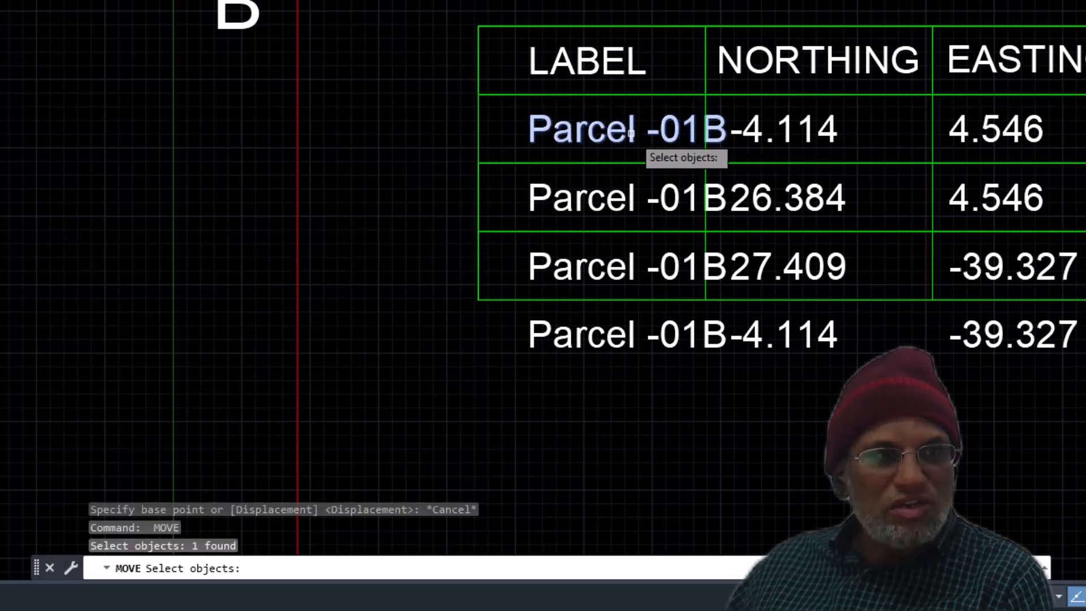
{"action": "left_click", "coordinate": [616, 199]}
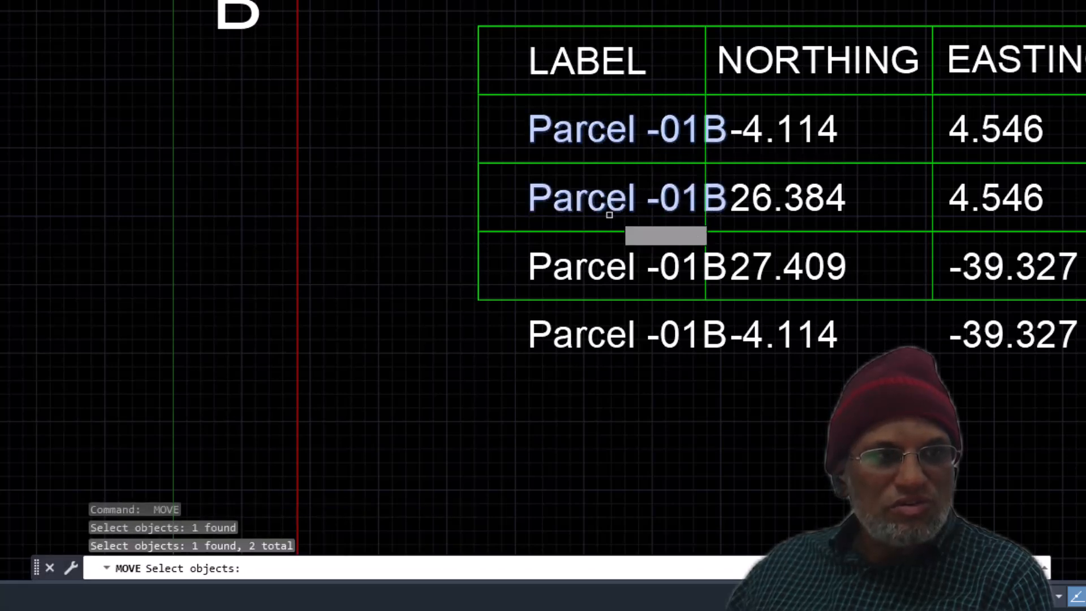
{"action": "left_click", "coordinate": [599, 268]}
{"action": "left_click", "coordinate": [596, 338]}
{"action": "key", "text": "Return"}
{"action": "left_click", "coordinate": [640, 375]}
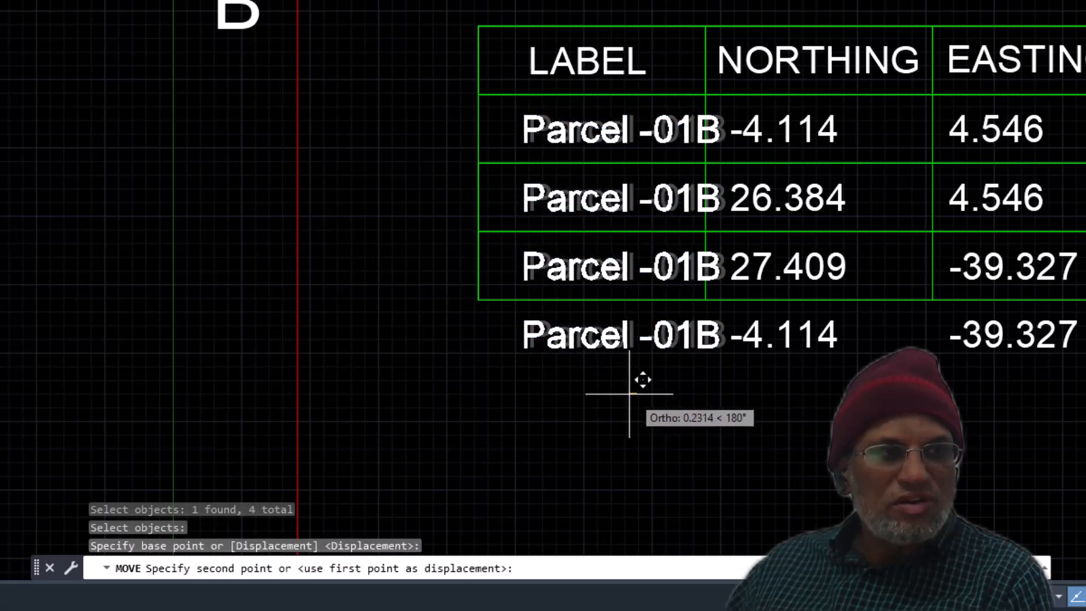
{"action": "left_click", "coordinate": [605, 398]}
{"action": "key", "text": "Escape"}
{"action": "key", "text": "Escape"}
{"action": "key", "text": "Escape"}
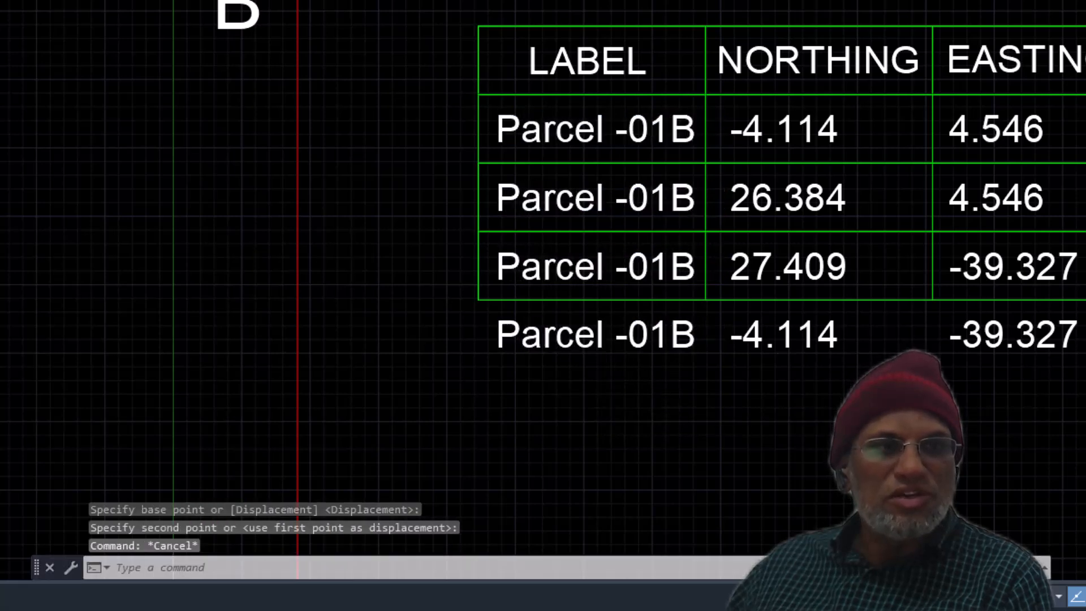
- Query the coordinates of parcel corner A with the ID command and an intersection snap
{"action": "scroll", "coordinate": [1012, 218], "scroll_direction": "down", "scroll_amount": 2}
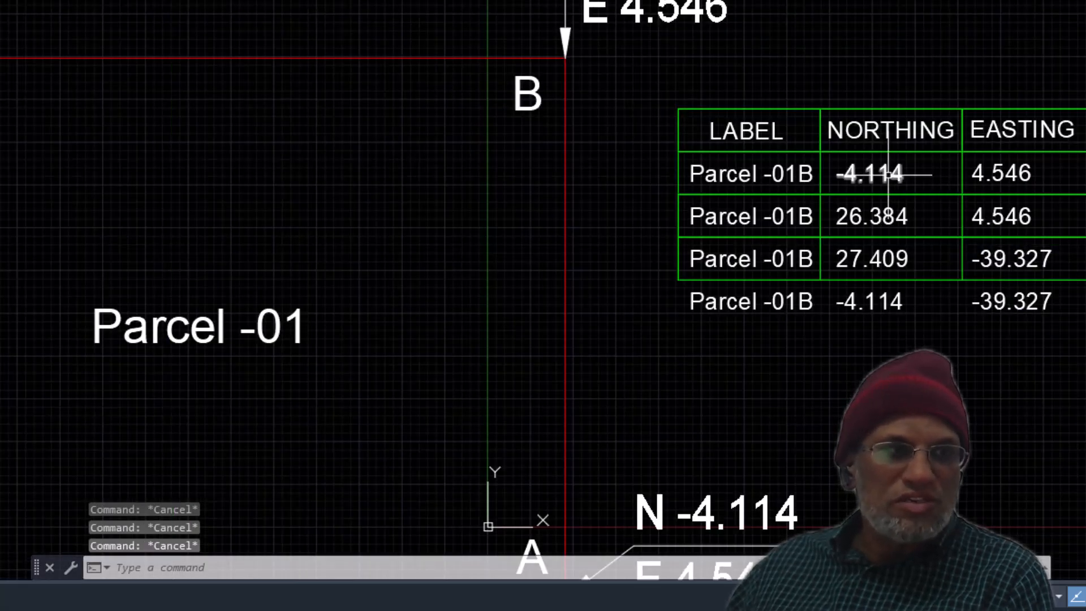
{"action": "scroll", "coordinate": [892, 179], "scroll_direction": "down", "scroll_amount": 2}
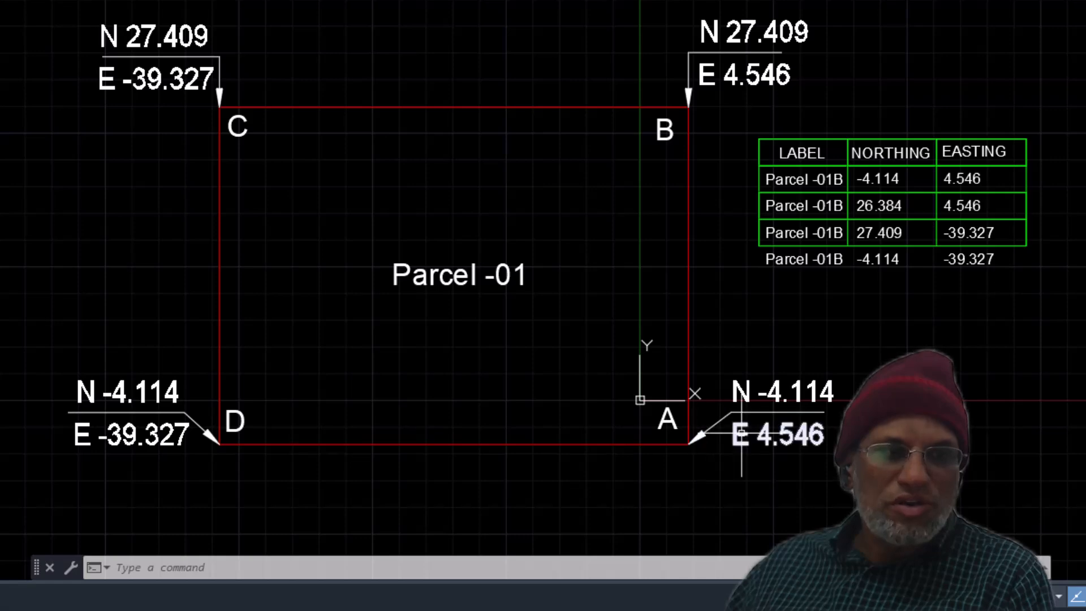
{"action": "scroll", "coordinate": [774, 458], "scroll_direction": "up", "scroll_amount": 2}
{"action": "scroll", "coordinate": [781, 456], "scroll_direction": "down", "scroll_amount": 2}
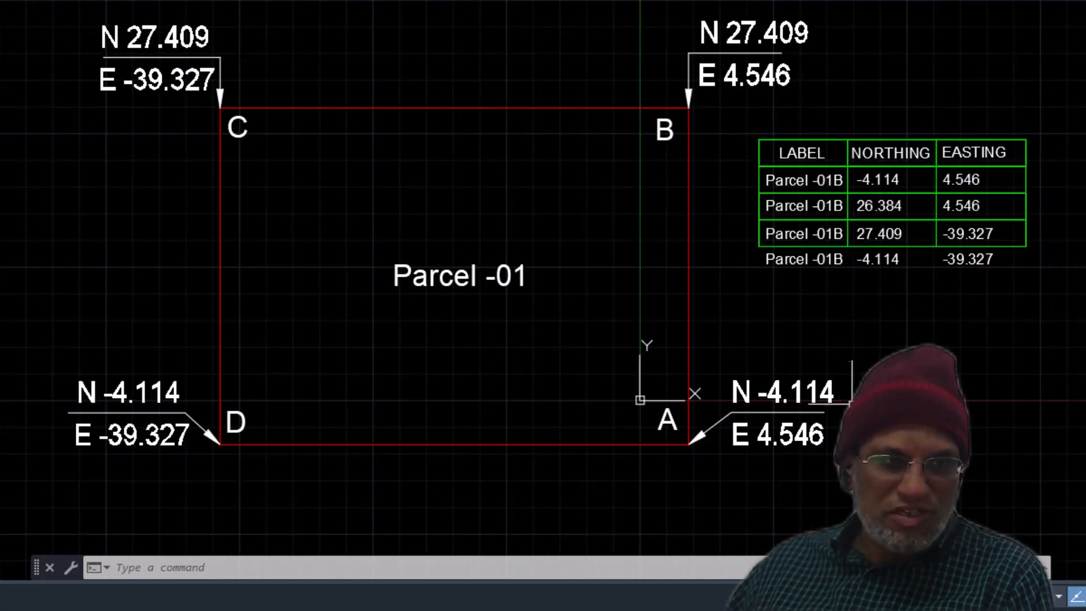
{"action": "scroll", "coordinate": [820, 413], "scroll_direction": "up", "scroll_amount": 2}
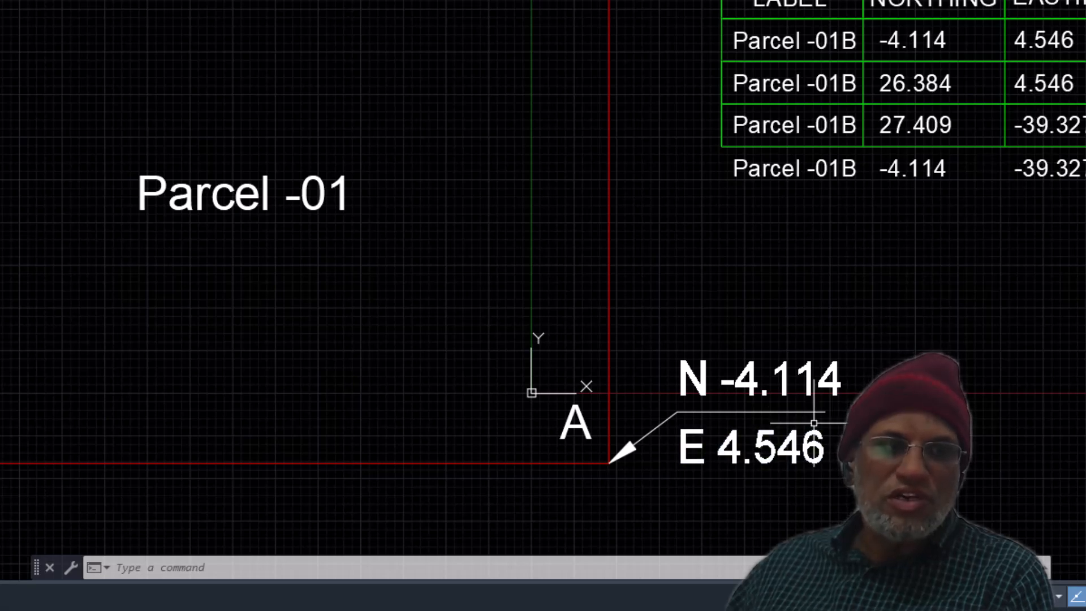
{"action": "key", "text": "Escape"}
{"action": "key", "text": "Escape"}
{"action": "key", "text": "Escape"}
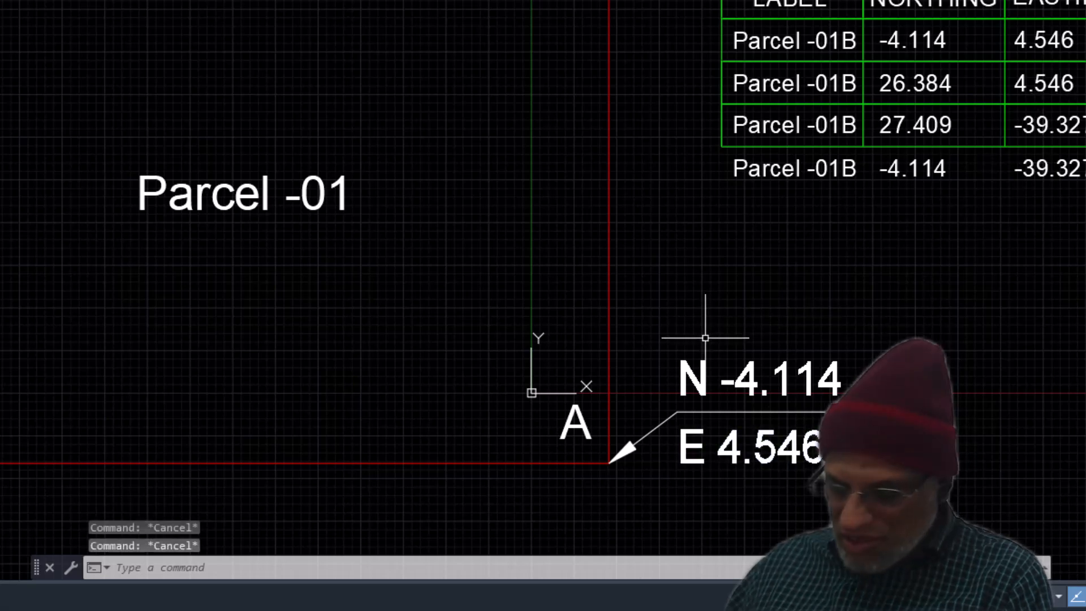
{"action": "type", "text": "ID"}
{"action": "key", "text": "Return"}
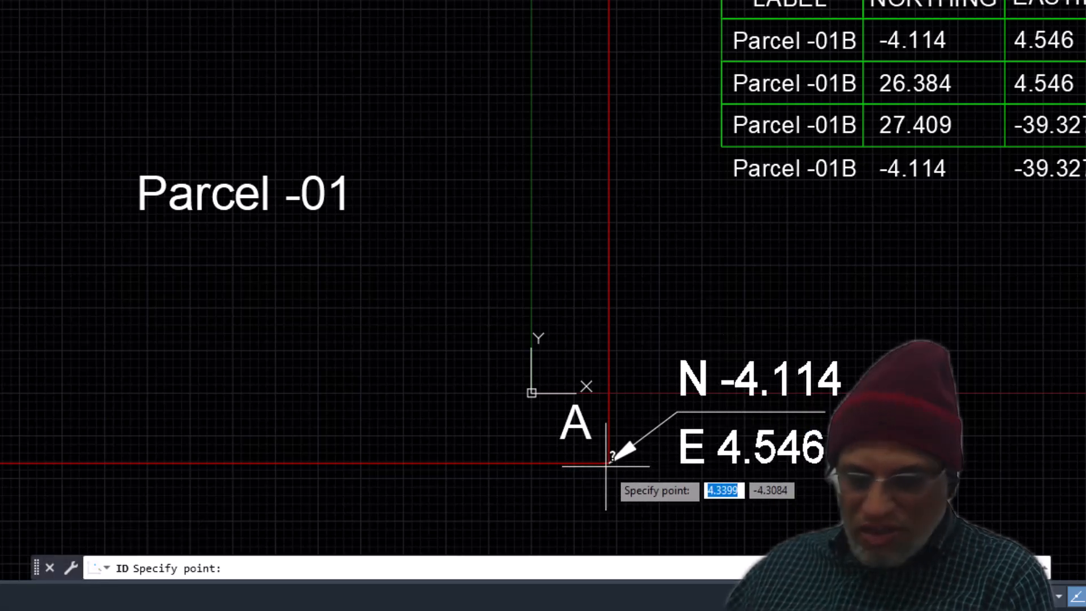
{"action": "type", "text": "int"}
{"action": "key", "text": "Return"}
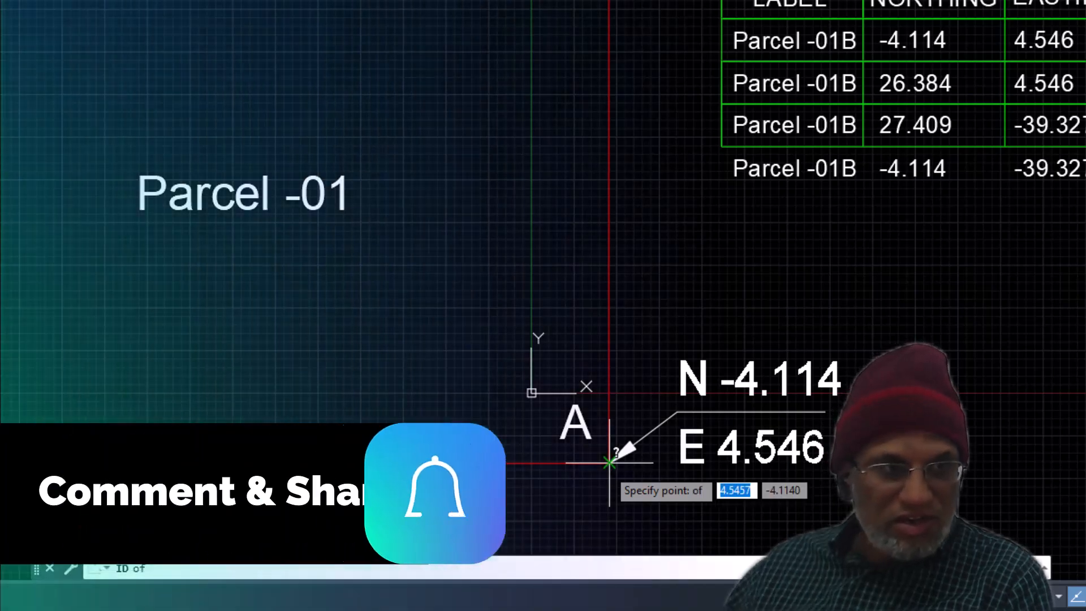
{"action": "left_click", "coordinate": [609, 462]}
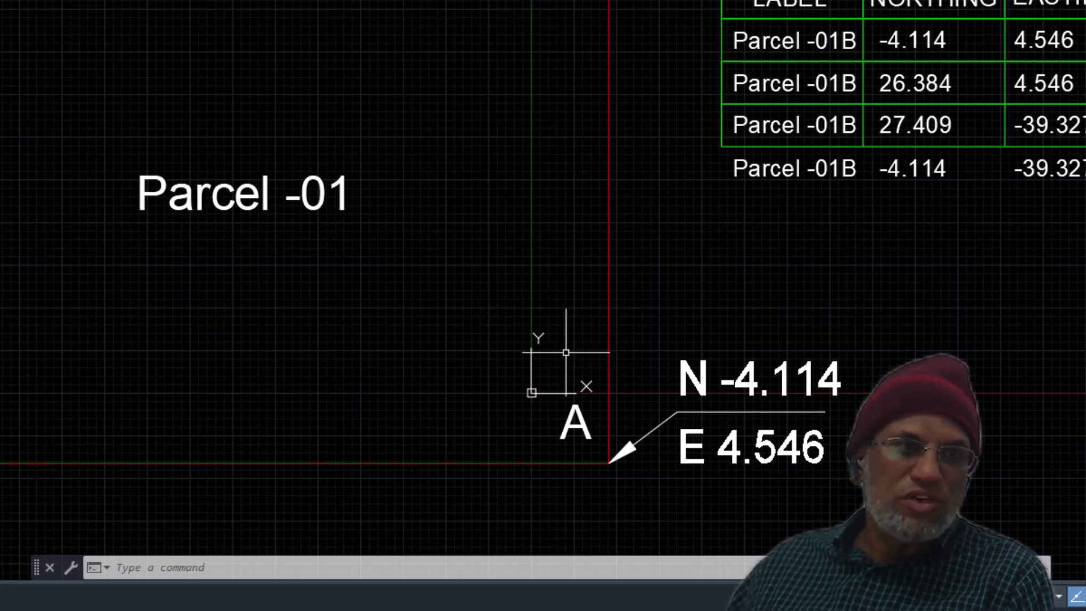
- Erase the northing and easting leader labels at parcel corners B and C
{"action": "scroll", "coordinate": [566, 352], "scroll_direction": "down", "scroll_amount": 2}
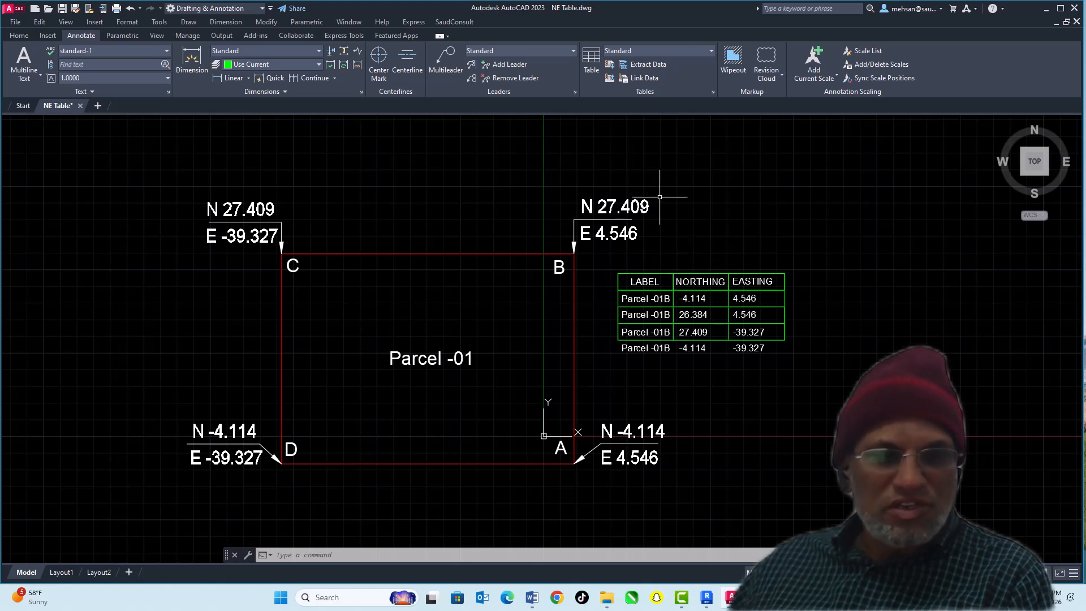
{"action": "type", "text": "e"}
{"action": "key", "text": "Return"}
{"action": "left_click", "coordinate": [675, 185]}
{"action": "left_click", "coordinate": [577, 249]}
{"action": "key", "text": "Return"}
{"action": "left_click", "coordinate": [362, 184]}
{"action": "left_click", "coordinate": [210, 233]}
{"action": "key", "text": "Return"}
- Erase the northing and easting leader labels at parcel corners D and A
{"action": "left_click", "coordinate": [254, 384]}
{"action": "left_click", "coordinate": [243, 462]}
{"action": "key", "text": "Delete"}
{"action": "left_click", "coordinate": [698, 405]}
{"action": "left_click", "coordinate": [605, 475]}
{"action": "key", "text": "Delete"}
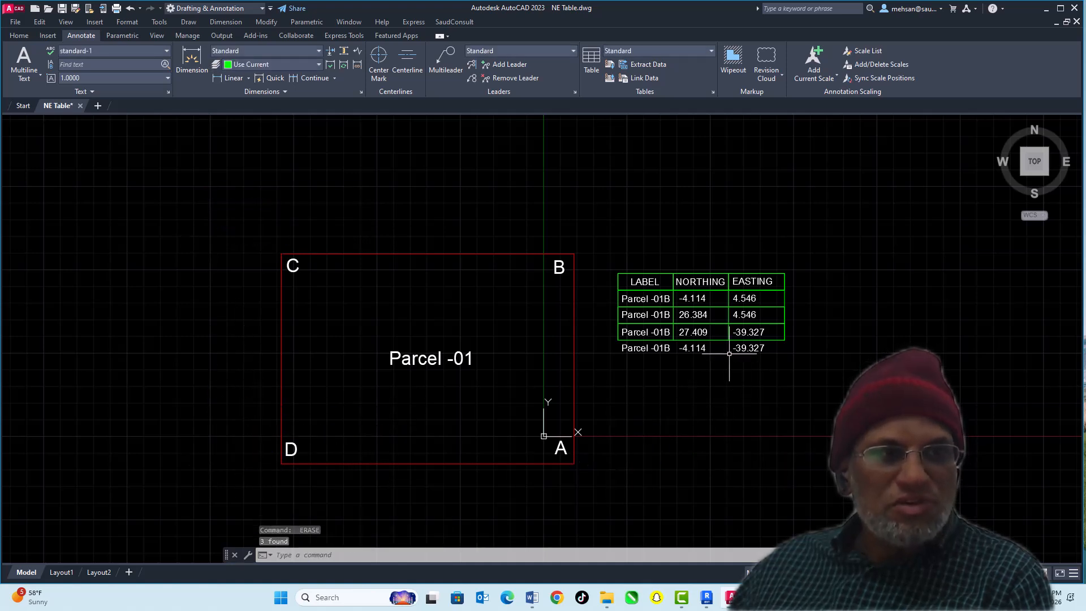
{"action": "key", "text": "Escape"}
{"action": "key", "text": "Escape"}
{"action": "key", "text": "Escape"}
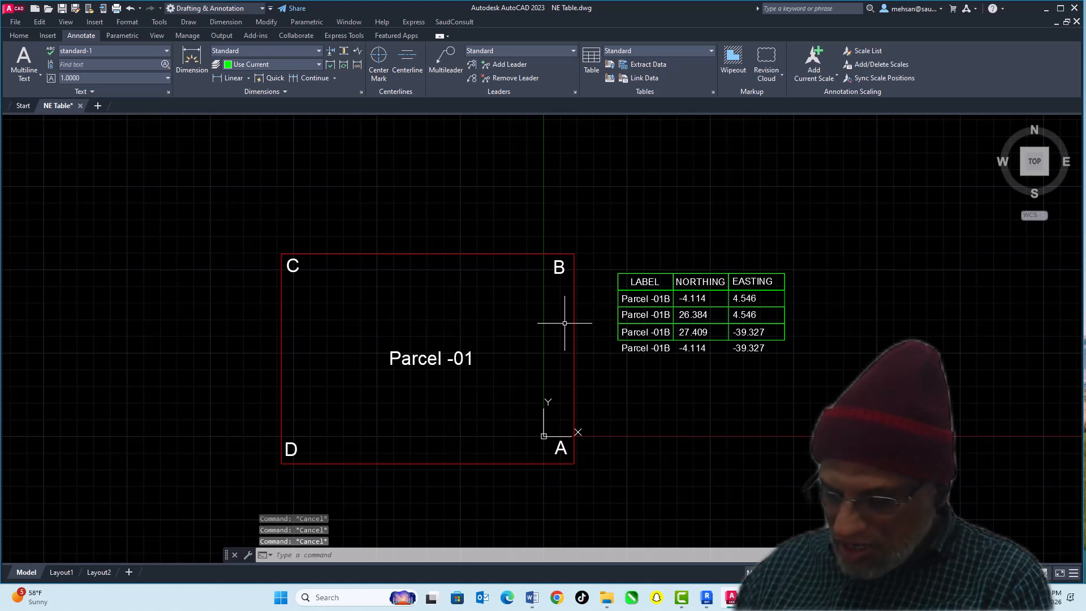
- Run NETABLE without a table header, continuing from the existing table's lower left corner with a text height of 1
{"action": "type", "text": "netable"}
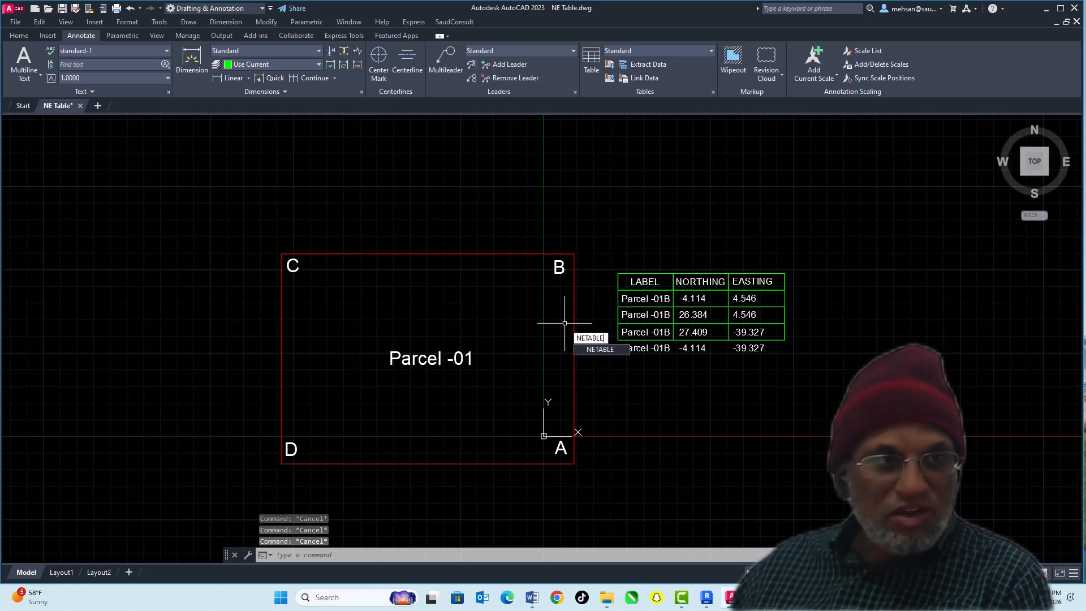
{"action": "key", "text": "Return"}
{"action": "left_click", "coordinate": [593, 337]}
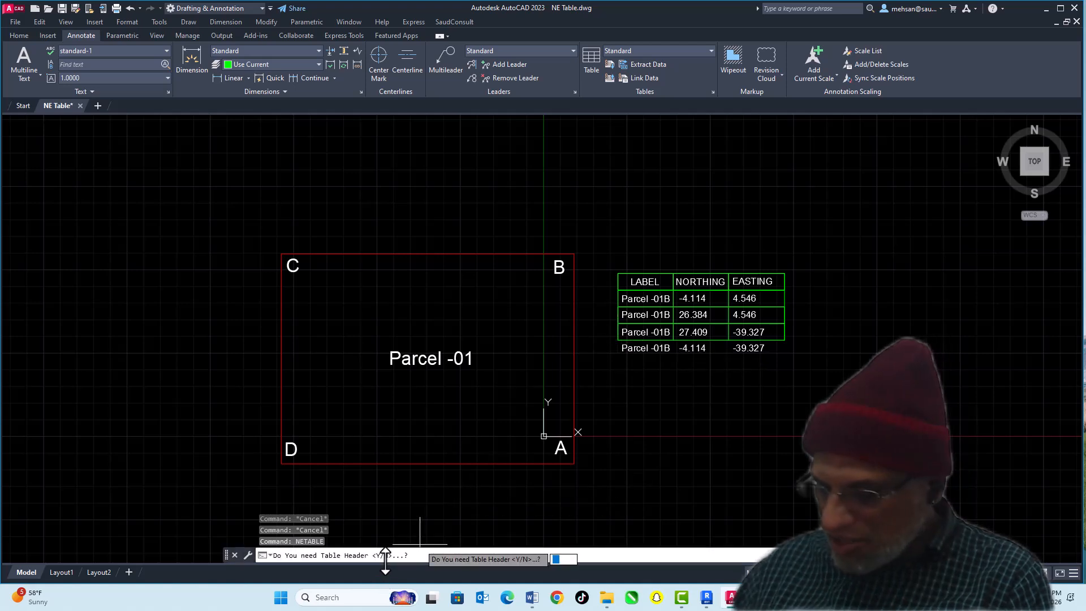
{"action": "type", "text": "n"}
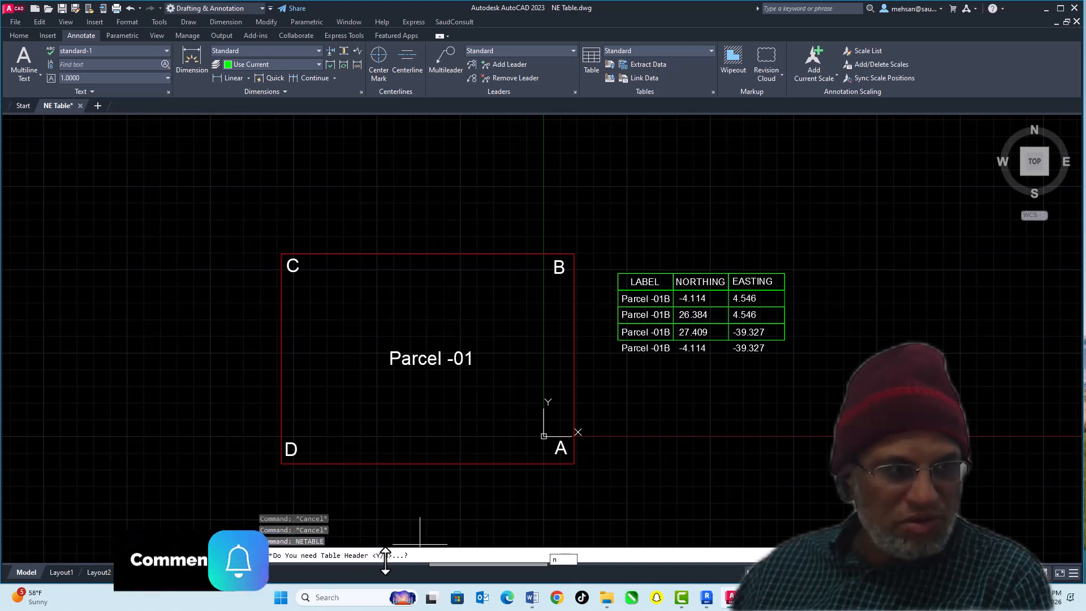
{"action": "key", "text": "Return"}
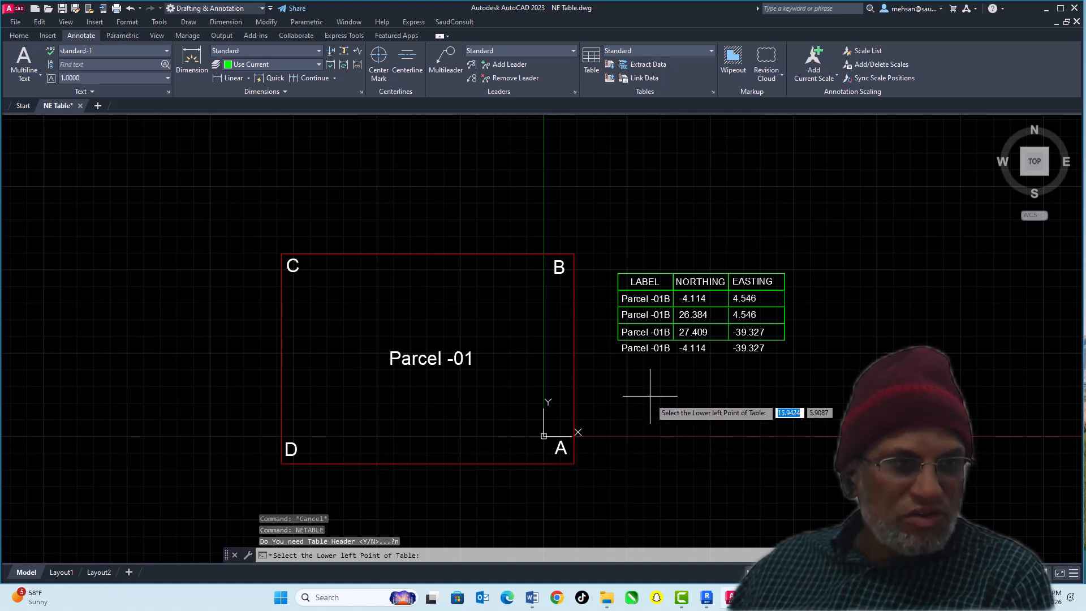
{"action": "left_click", "coordinate": [609, 357]}
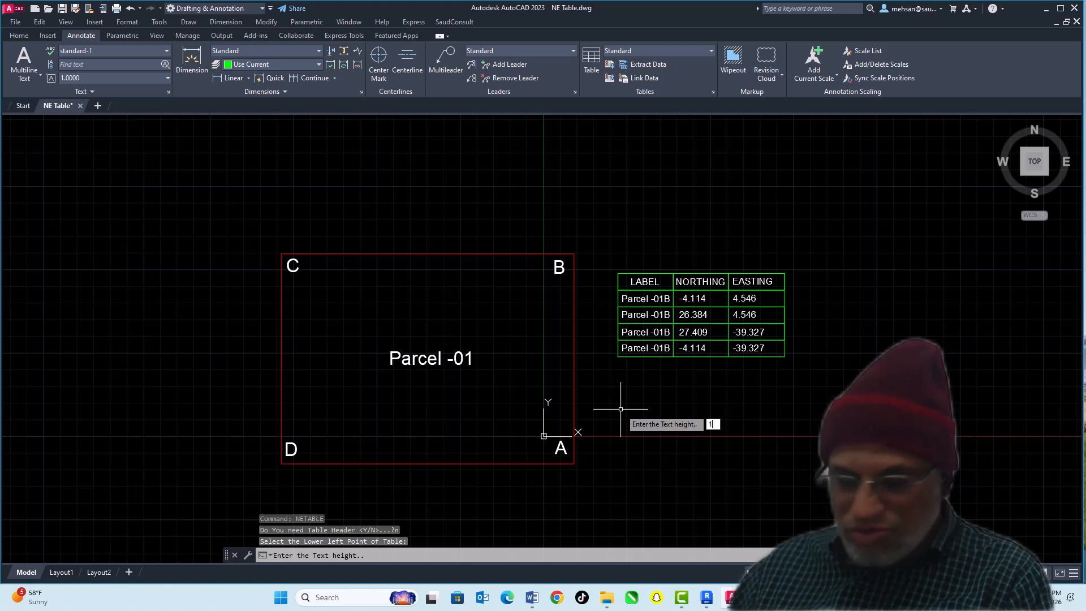
{"action": "type", "text": "1"}
{"action": "key", "text": "Return"}
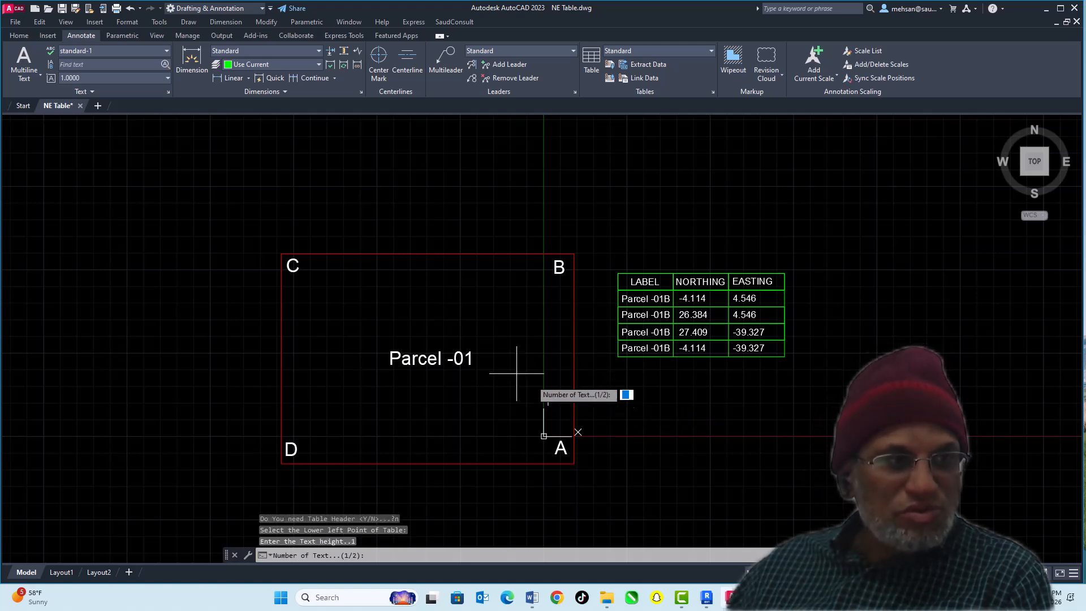
- Add a coordinate row for parcel corner A, using the single text Parcel -01 as its label
{"action": "key", "text": "Return"}
{"action": "left_click", "coordinate": [453, 357]}
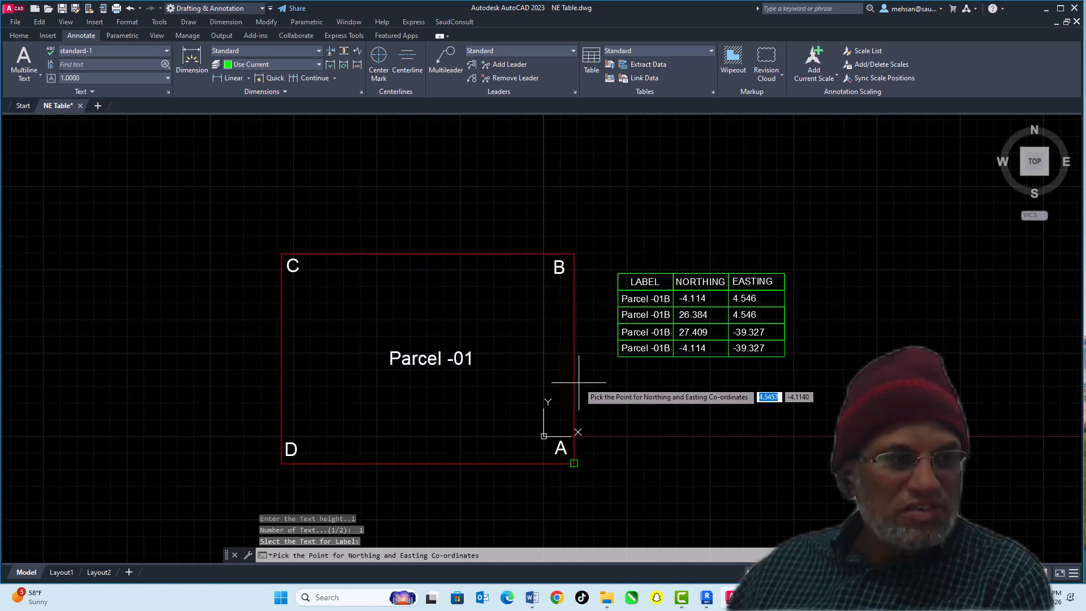
{"action": "left_click", "coordinate": [574, 463]}
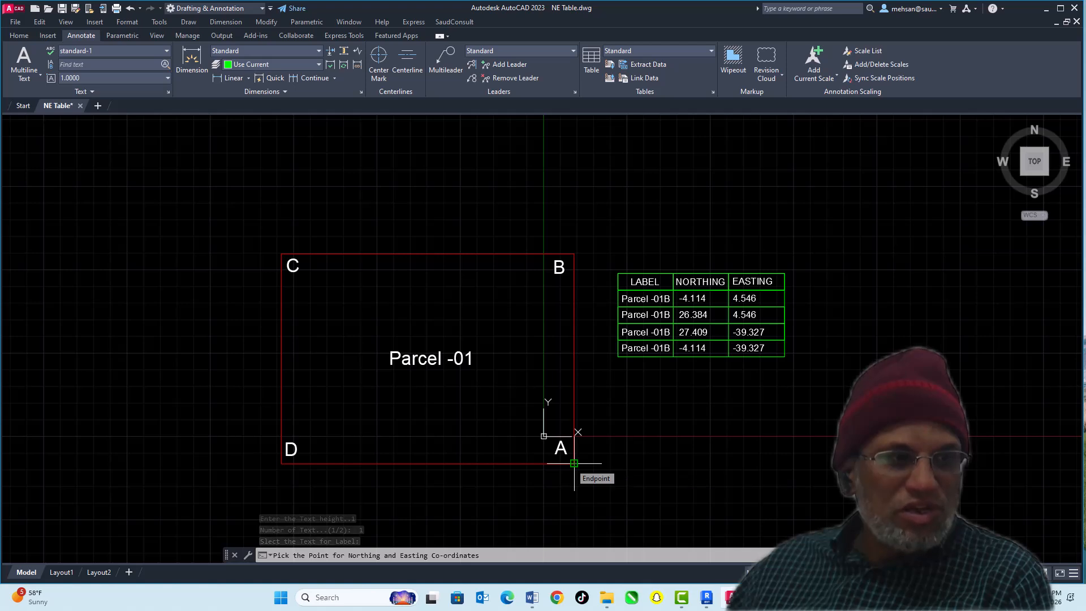
{"action": "left_click", "coordinate": [574, 463]}
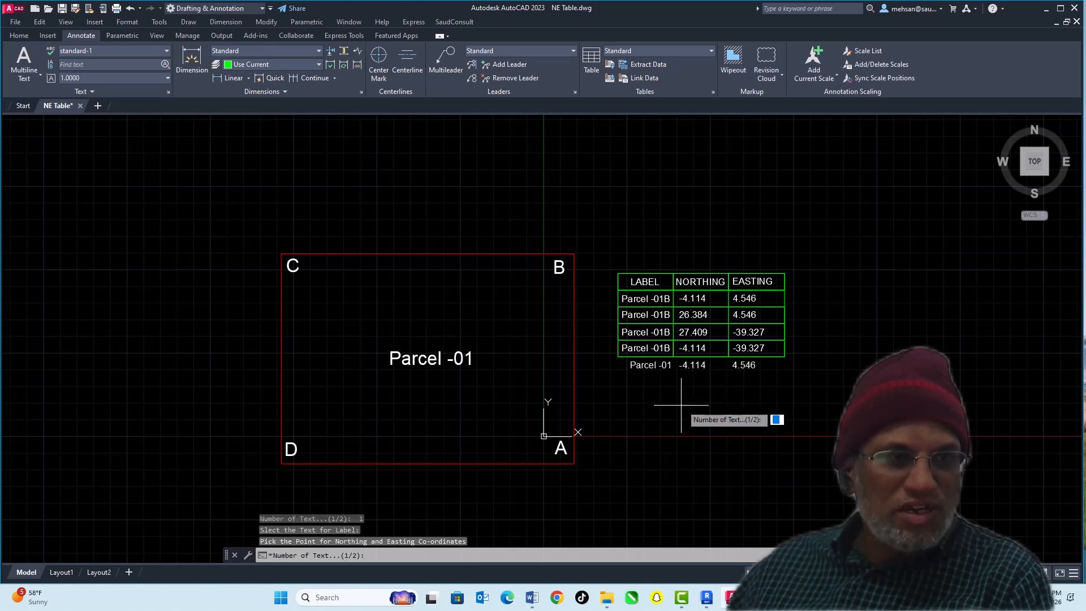
- Add coordinate rows for parcel corners B, C and D with the Parcel -01 label, and end the routine
{"action": "key", "text": "Return"}
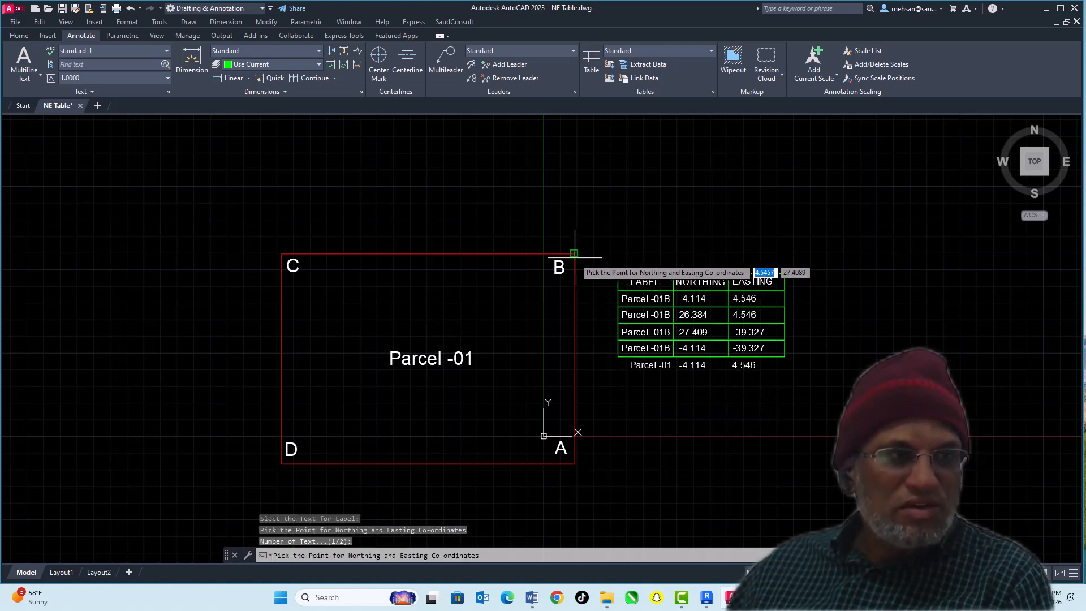
{"action": "left_click", "coordinate": [574, 253]}
{"action": "key", "text": "Return"}
{"action": "left_click", "coordinate": [281, 260]}
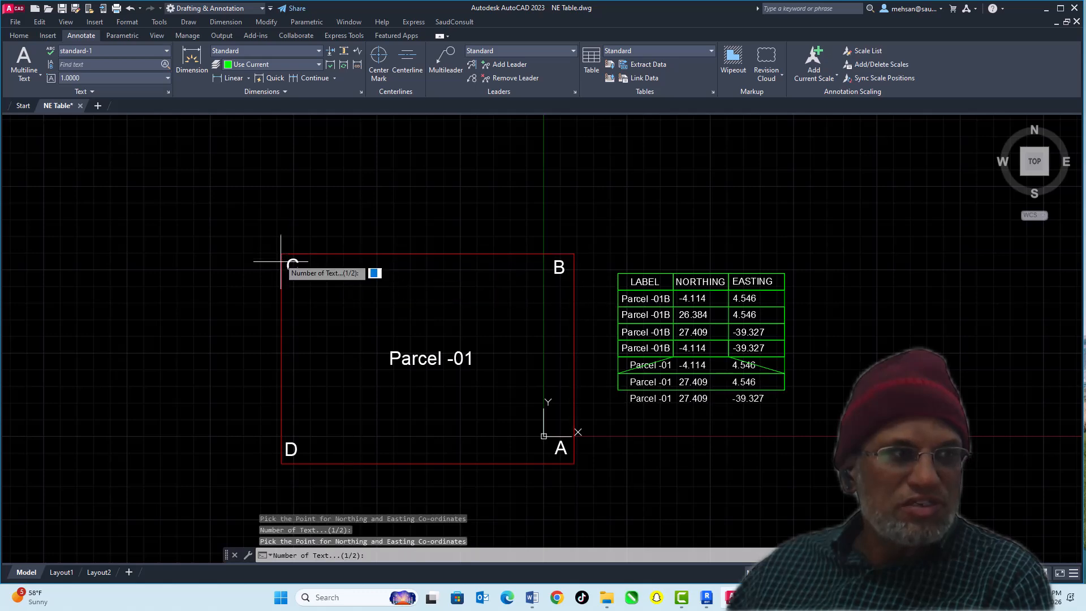
{"action": "key", "text": "Return"}
{"action": "left_click", "coordinate": [282, 464]}
{"action": "key", "text": "Escape"}
{"action": "key", "text": "Escape"}
{"action": "key", "text": "Escape"}
- Straighten the slanted divider between northing and easting by stretching its outer end perpendicular to the table's lowest border line
{"action": "scroll", "coordinate": [694, 427], "scroll_direction": "up", "scroll_amount": 6}
{"action": "scroll", "coordinate": [695, 428], "scroll_direction": "down", "scroll_amount": 4}
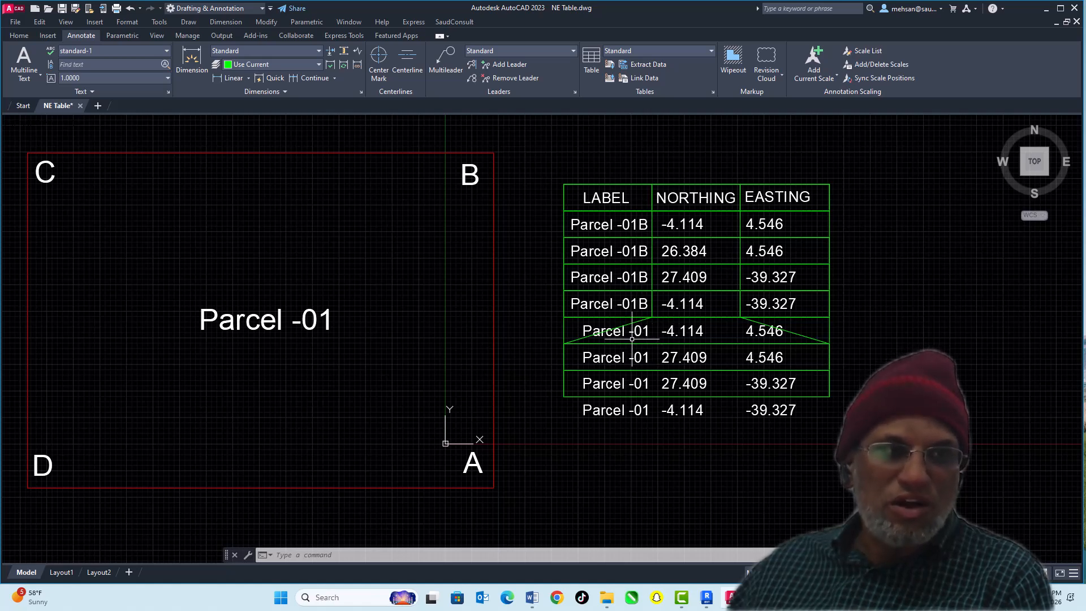
{"action": "left_click", "coordinate": [805, 335]}
{"action": "left_click", "coordinate": [829, 344]}
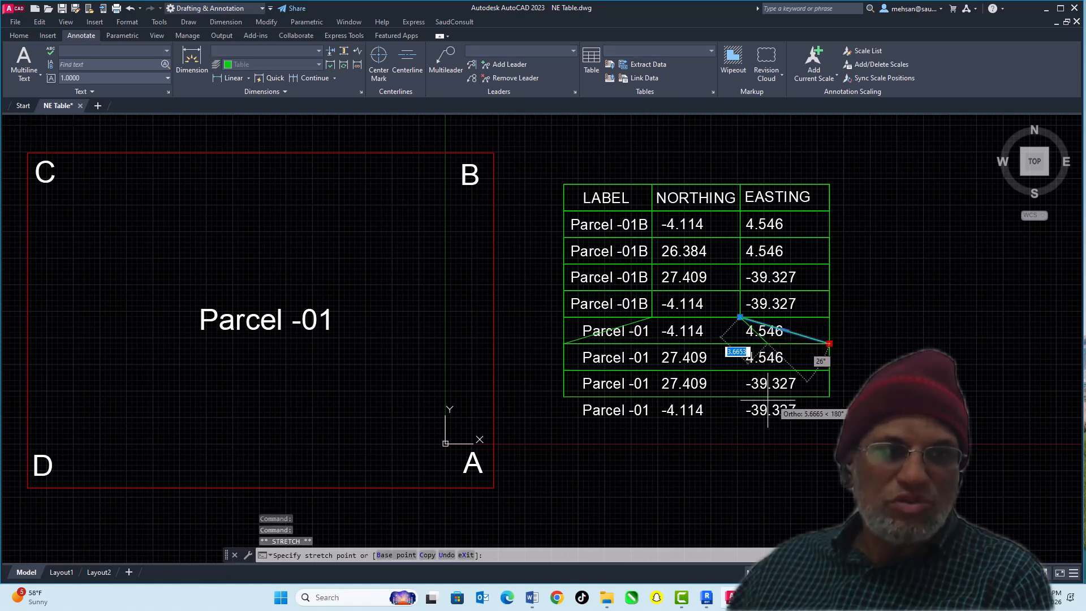
{"action": "type", "text": "perp"}
{"action": "key", "text": "Return"}
{"action": "left_click", "coordinate": [739, 396]}
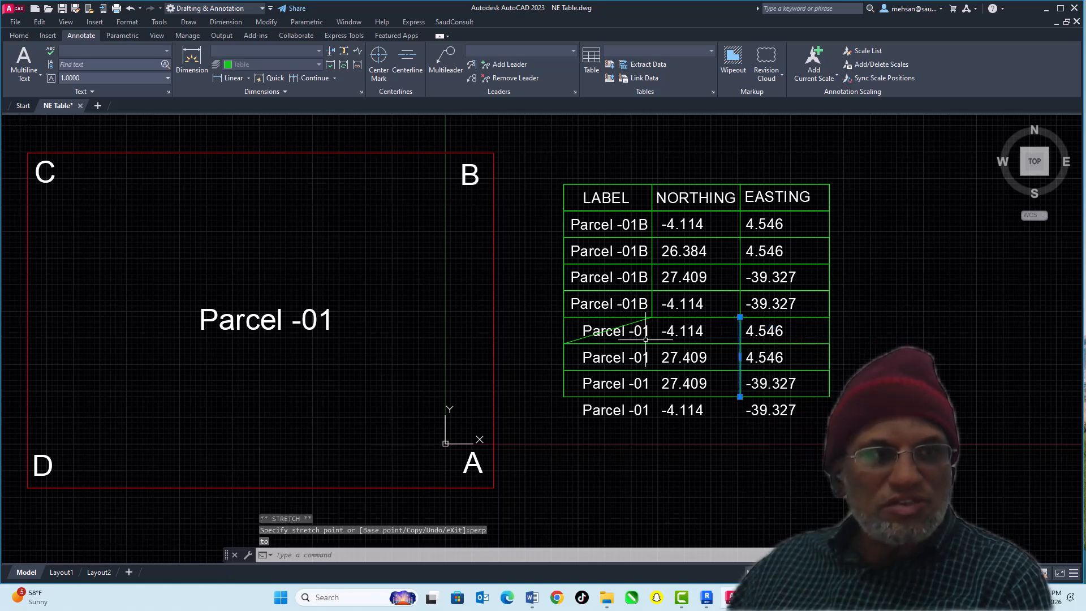
{"action": "key", "text": "Escape"}
{"action": "key", "text": "Escape"}
- Straighten the slanted divider between label and northing by stretching its outer end perpendicular to the table's lowest border line
{"action": "left_click", "coordinate": [633, 323]}
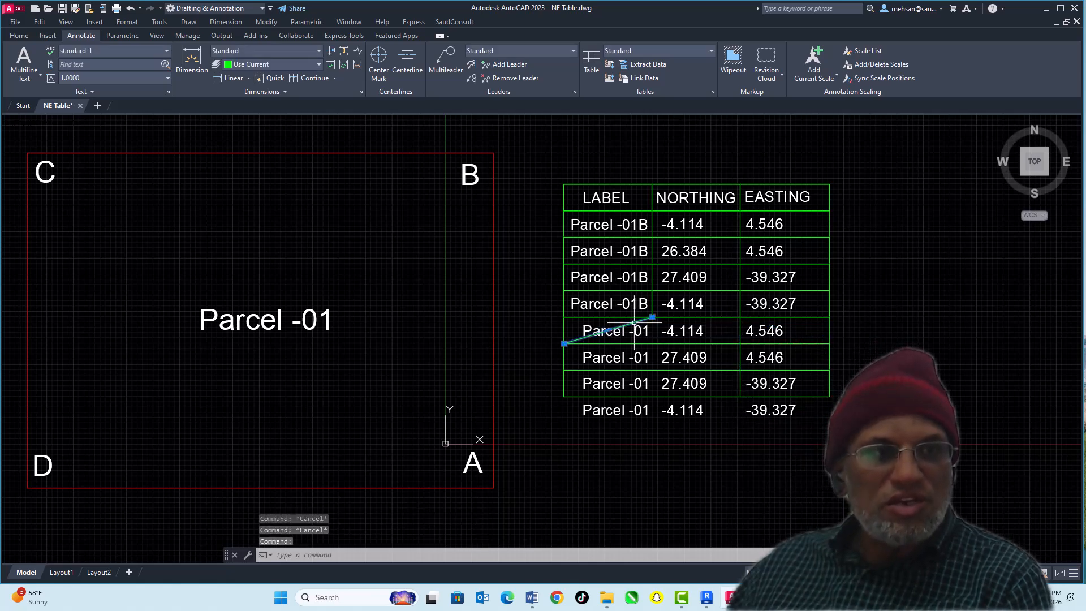
{"action": "left_click", "coordinate": [565, 344]}
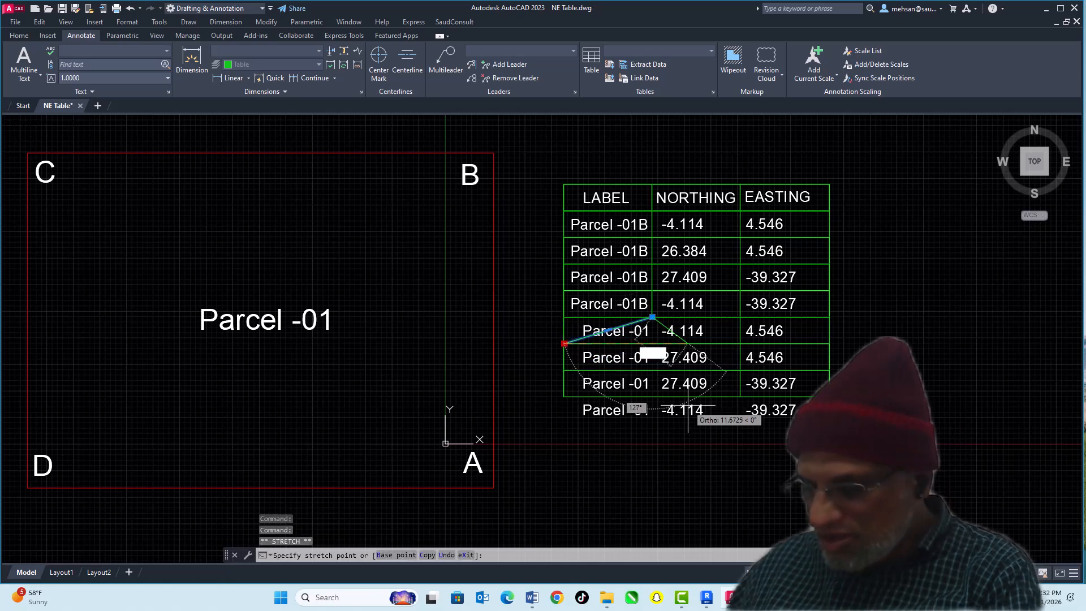
{"action": "type", "text": "perp"}
{"action": "key", "text": "Return"}
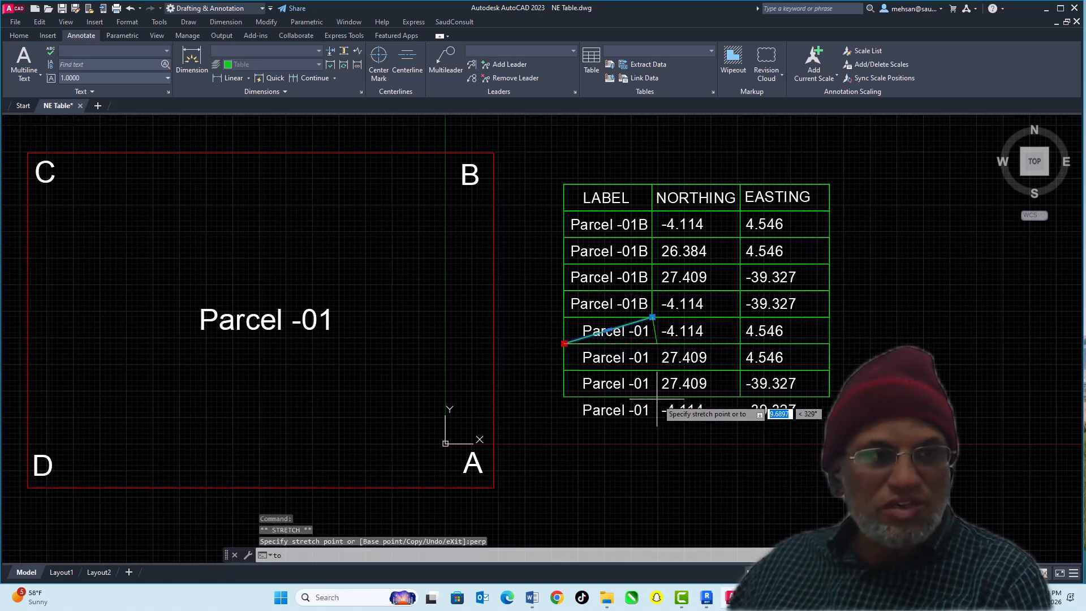
{"action": "key", "text": "Escape"}
{"action": "key", "text": "Escape"}
{"action": "key", "text": "Escape"}
{"action": "scroll", "coordinate": [749, 360], "scroll_direction": "down", "scroll_amount": 5}
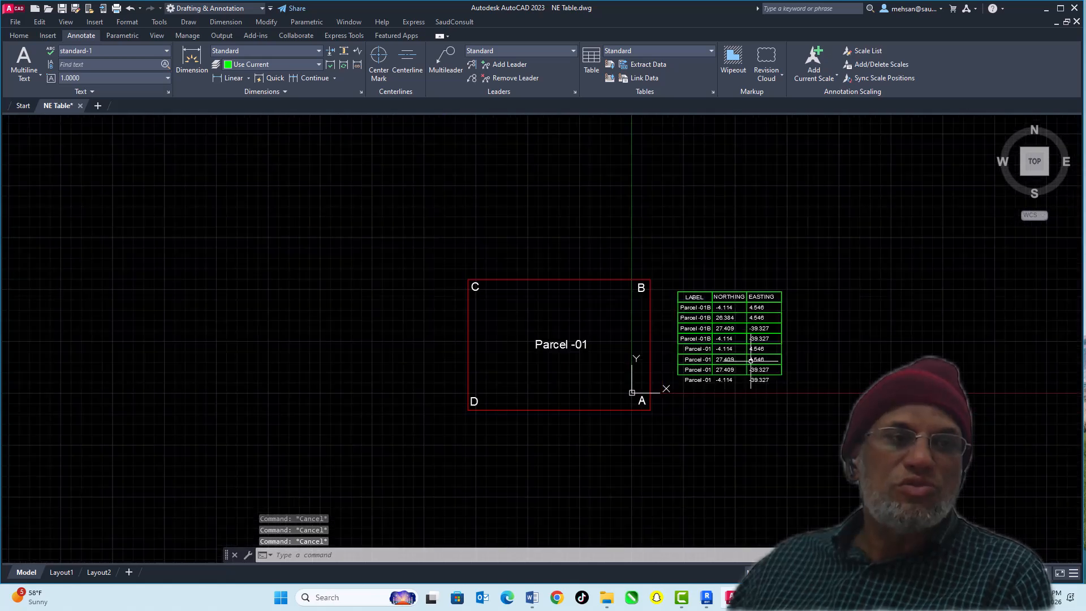
{"action": "scroll", "coordinate": [750, 360], "scroll_direction": "up", "scroll_amount": 2}
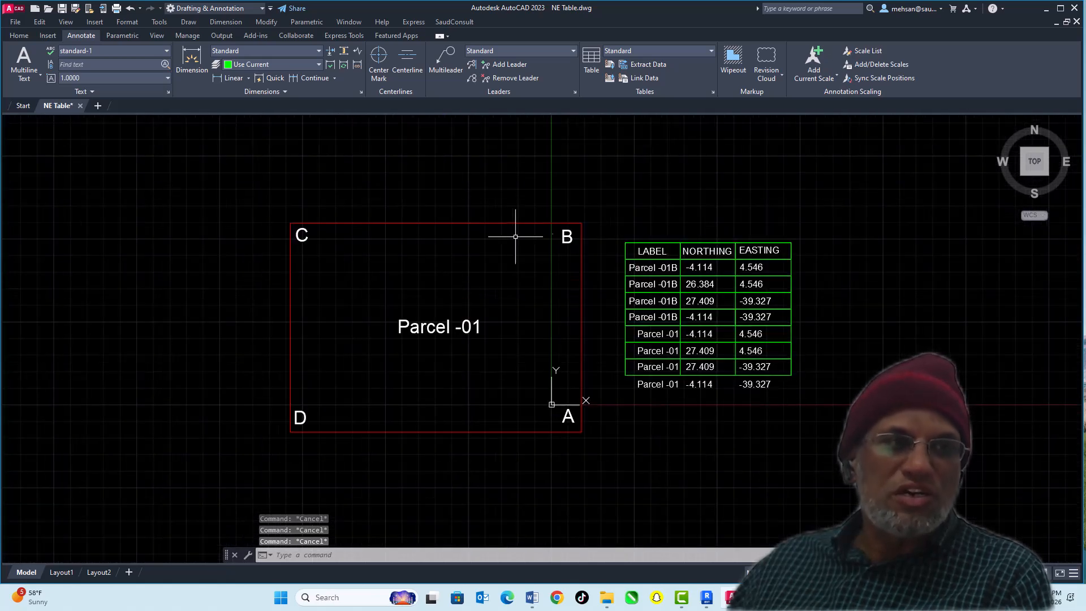